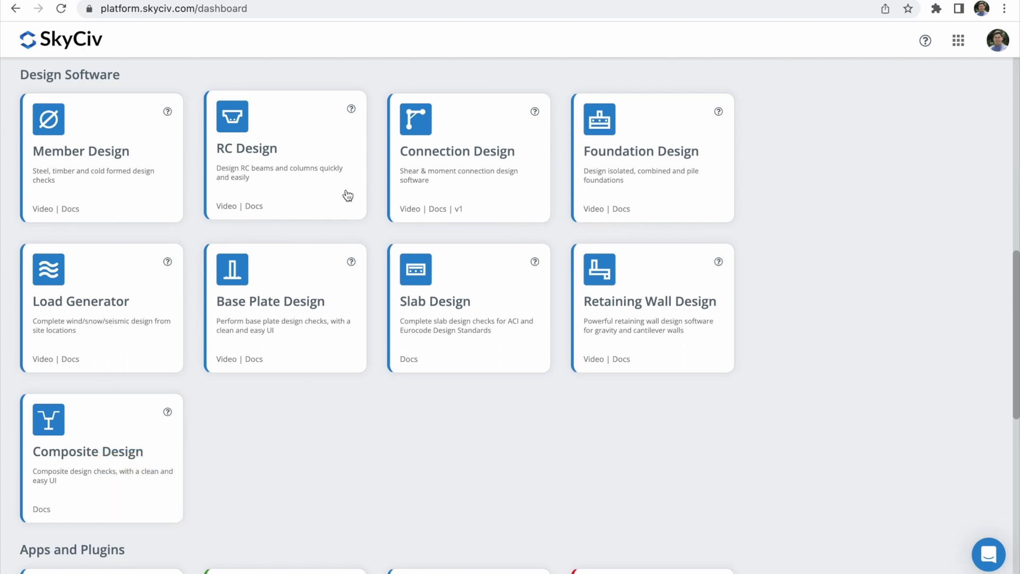
# Review the dashboard's design modules and the documentation page for standalone beam and column RC design
pyautogui.scroll(1, 345, 183)
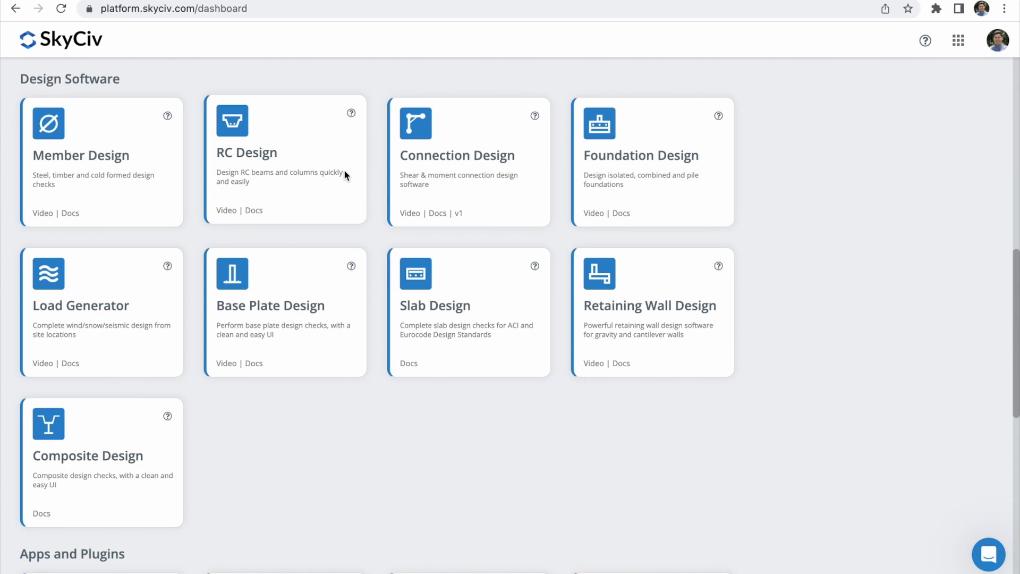
pyautogui.scroll(5, 344, 171)
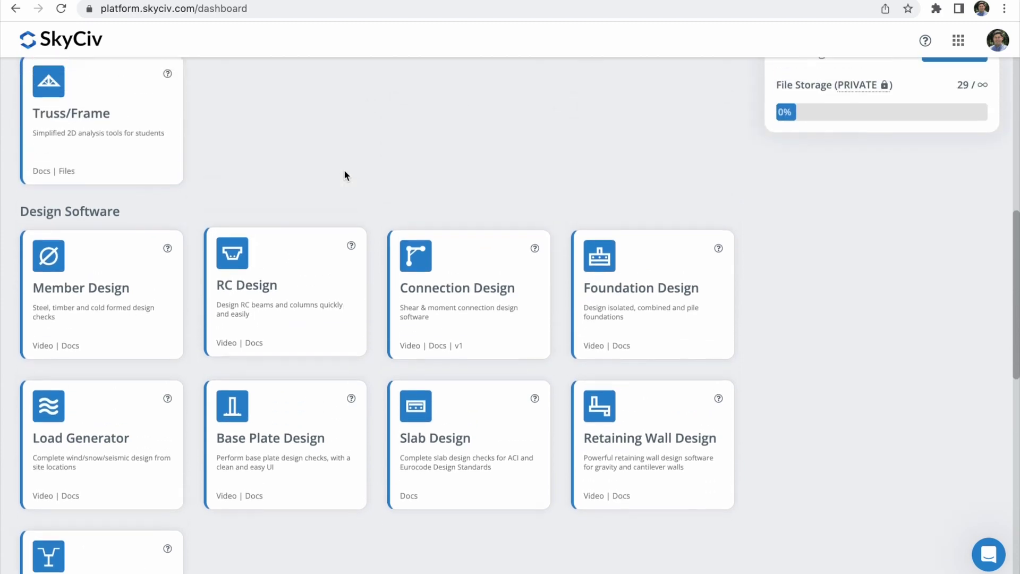
pyautogui.scroll(5, 343, 170)
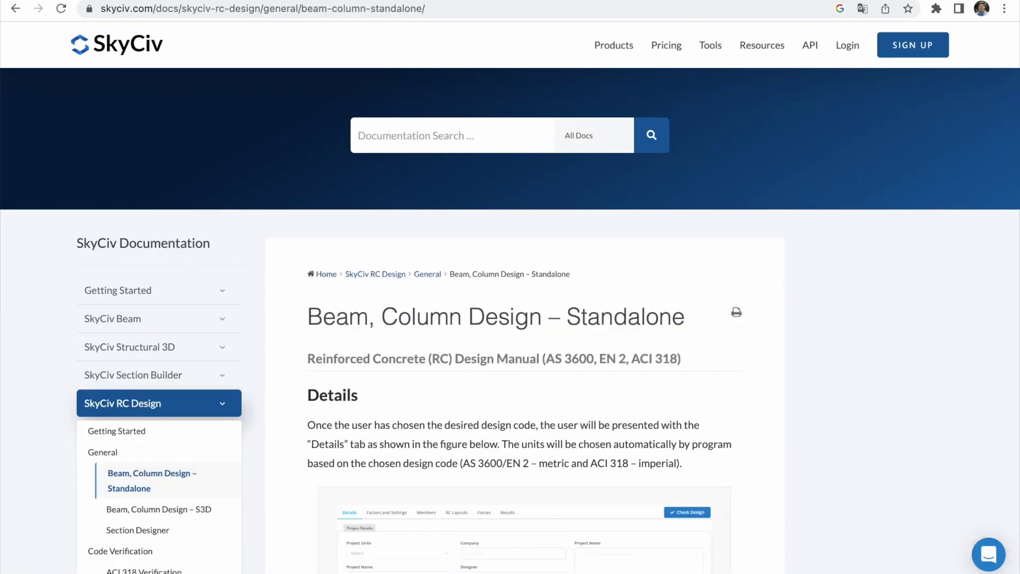
pyautogui.scroll(-2, 465, 319)
pyautogui.scroll(-3, 464, 318)
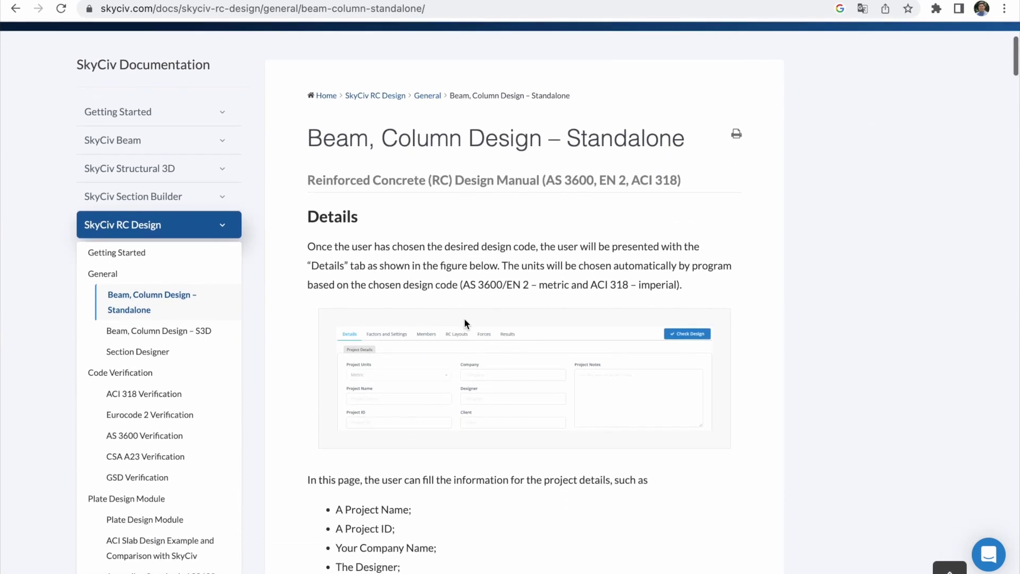
pyautogui.scroll(-6, 464, 319)
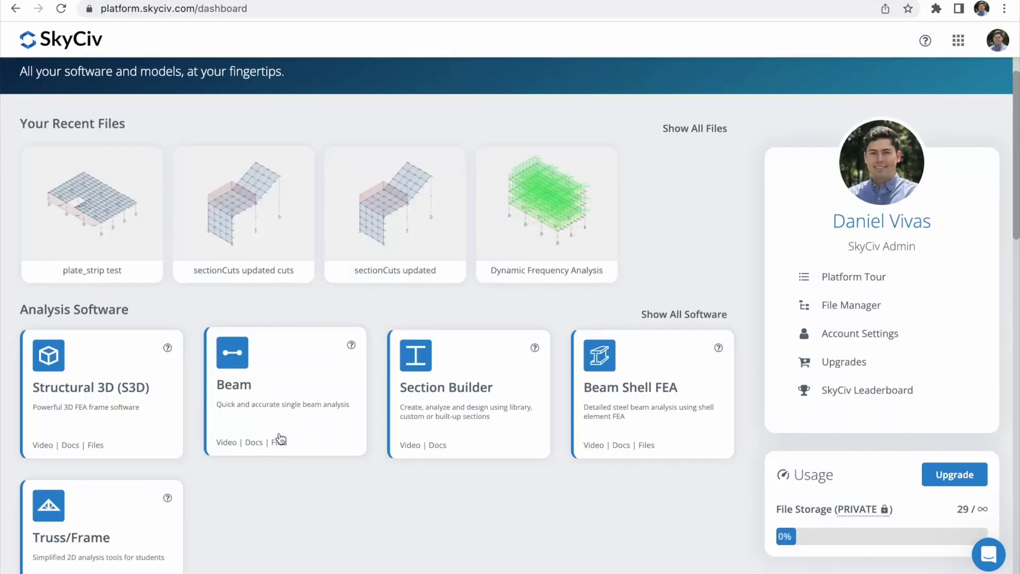
# Launch the standalone RC Design module from the dashboard with ACI 318-19 as the design code
pyautogui.scroll(-10, 278, 440)
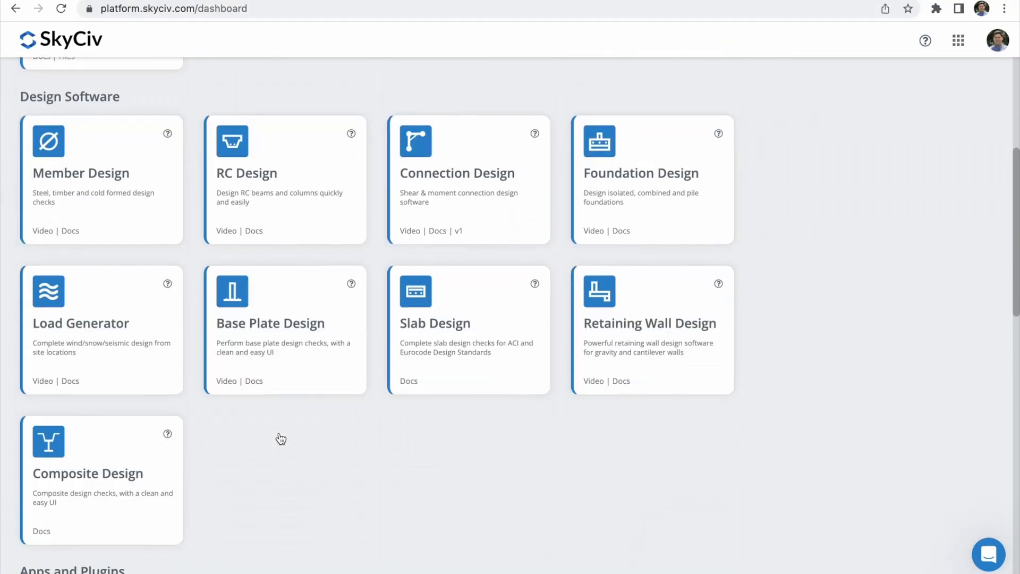
pyautogui.scroll(-4, 280, 437)
pyautogui.scroll(3, 280, 437)
pyautogui.click(282, 171)
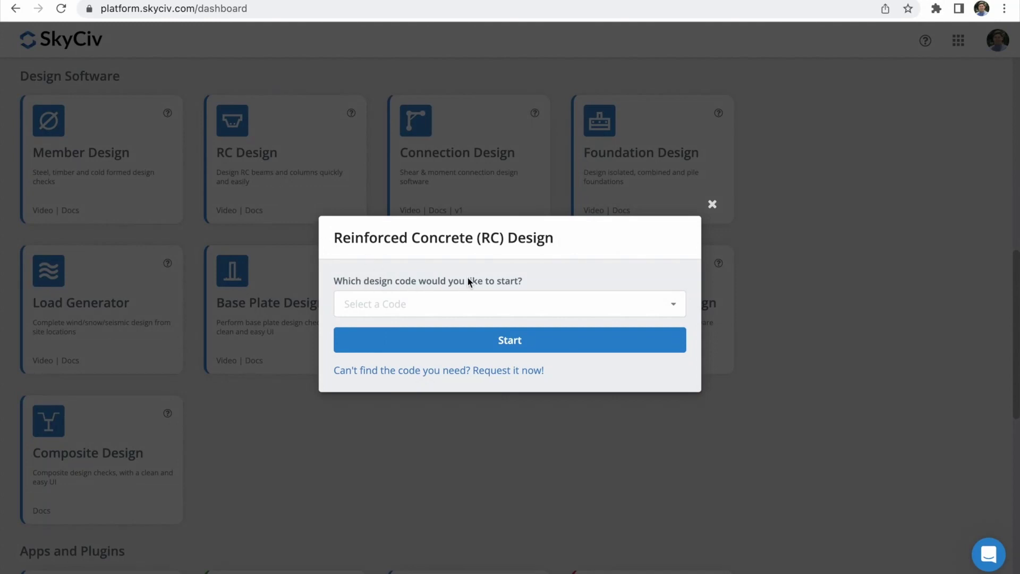
pyautogui.click(519, 305)
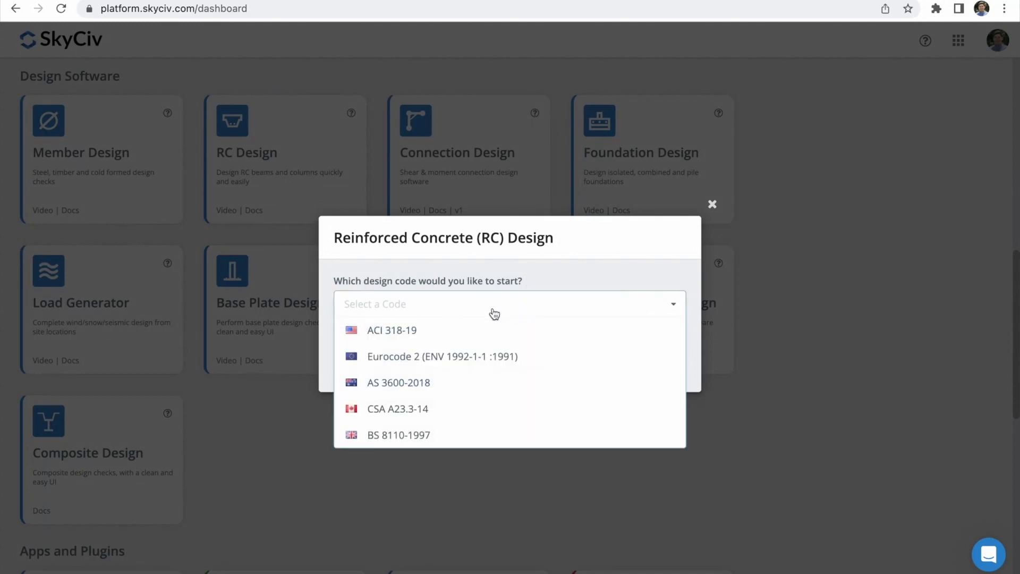
pyautogui.click(385, 332)
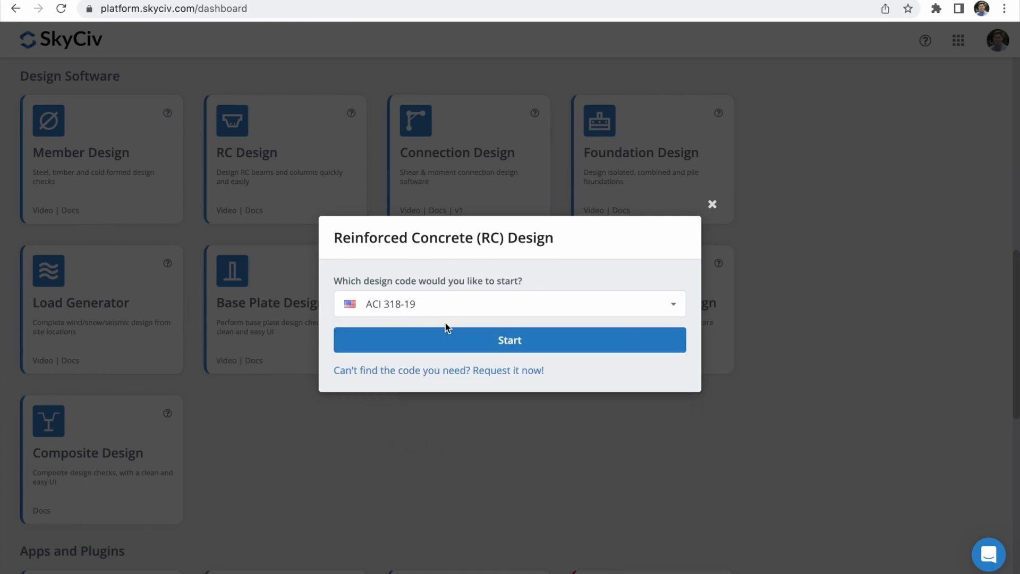
pyautogui.click(512, 341)
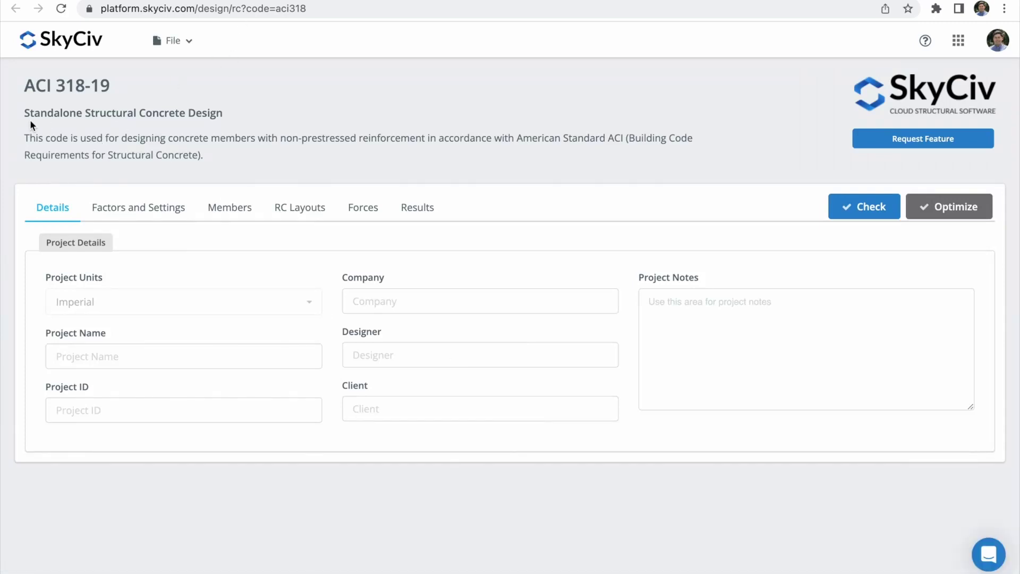
# Review the module description, the neutral axis iterations, the M-N curve points and the deflection check properties
pyautogui.moveTo(24, 113); pyautogui.dragTo(226, 113)
pyautogui.click(275, 118)
pyautogui.click(137, 207)
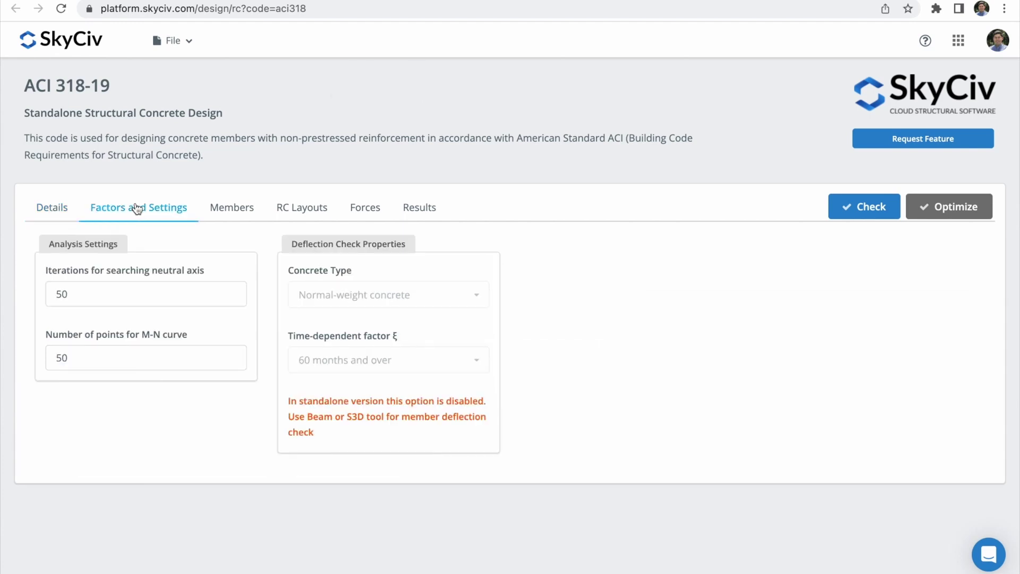
pyautogui.click(113, 298)
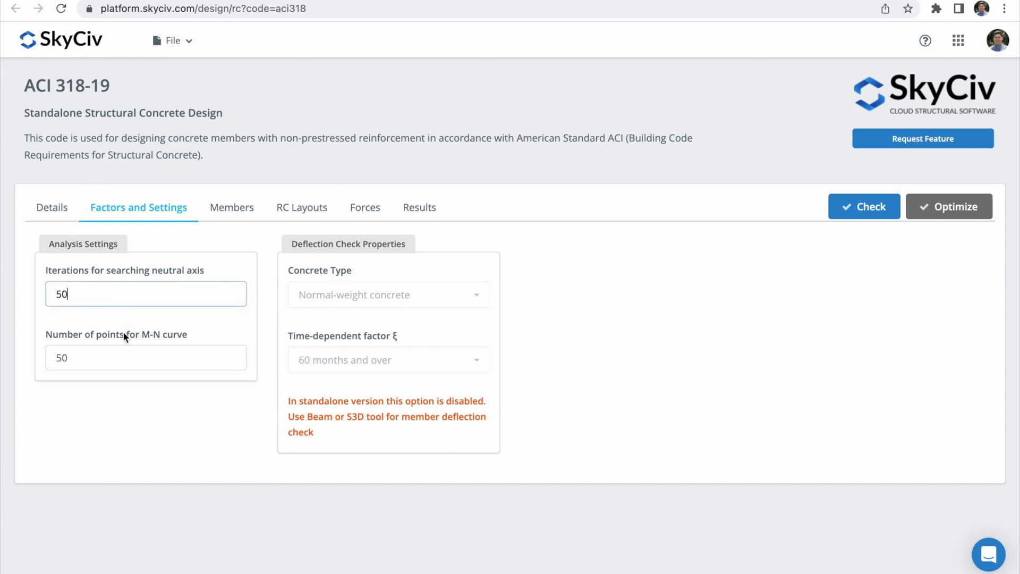
pyautogui.click(78, 355)
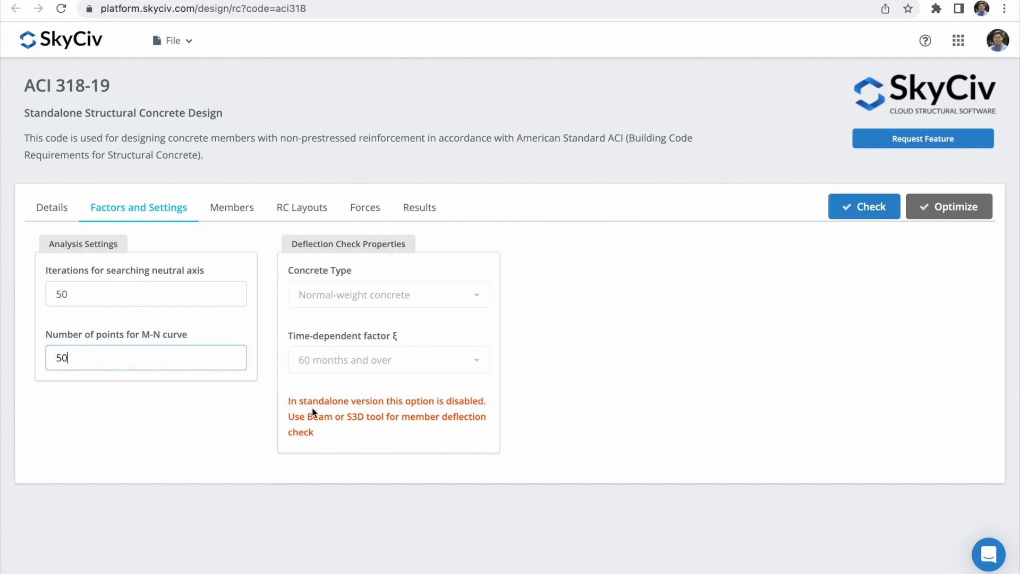
pyautogui.click(348, 419)
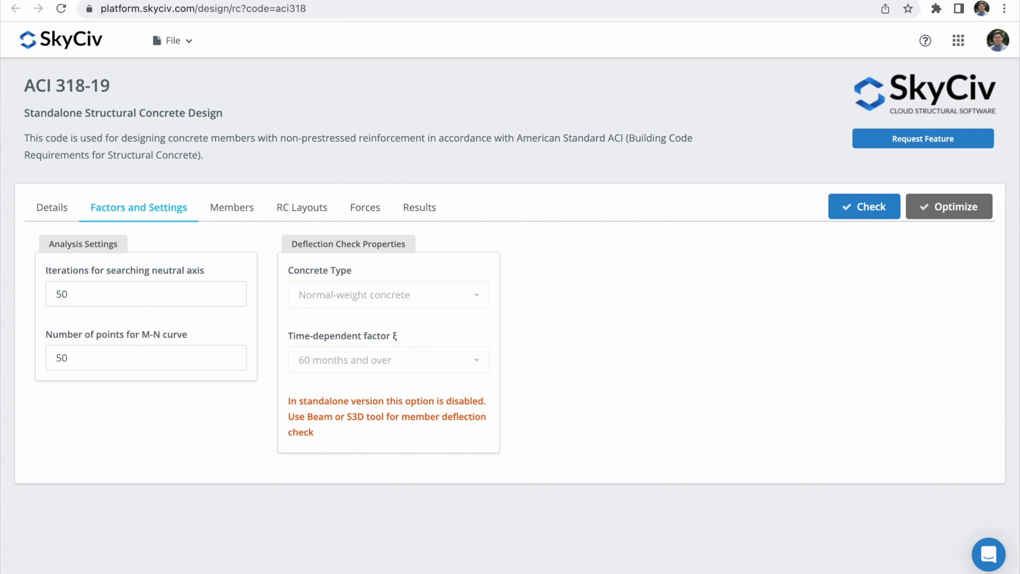
# Add two extra members to the members table and delete both of them
pyautogui.click(228, 211)
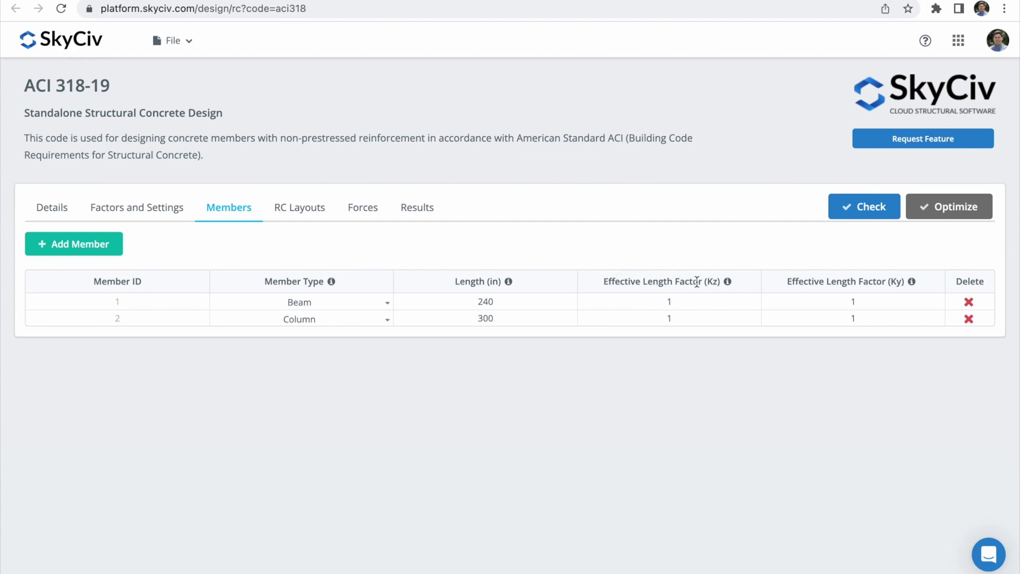
pyautogui.click(74, 244)
pyautogui.click(74, 243)
pyautogui.click(969, 351)
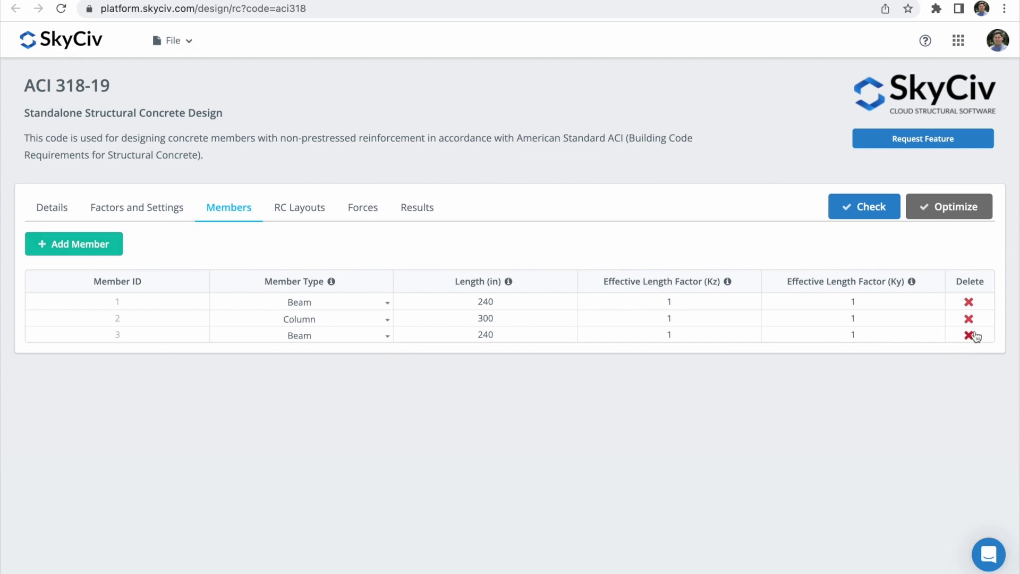
pyautogui.click(969, 335)
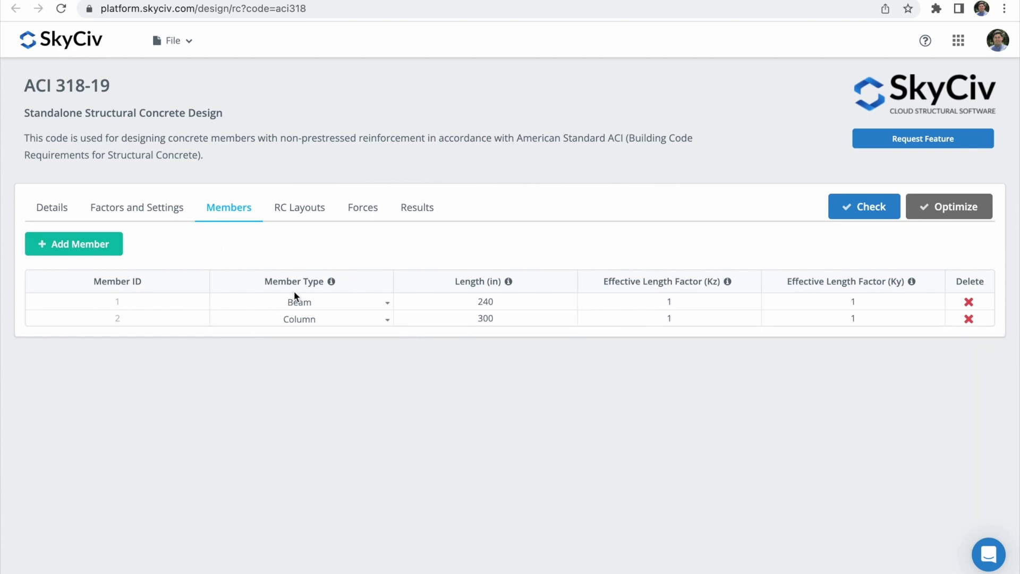
# Compare the section shape options in the RC layouts of Member 1 and Member 2, and return to Member 1
pyautogui.click(292, 213)
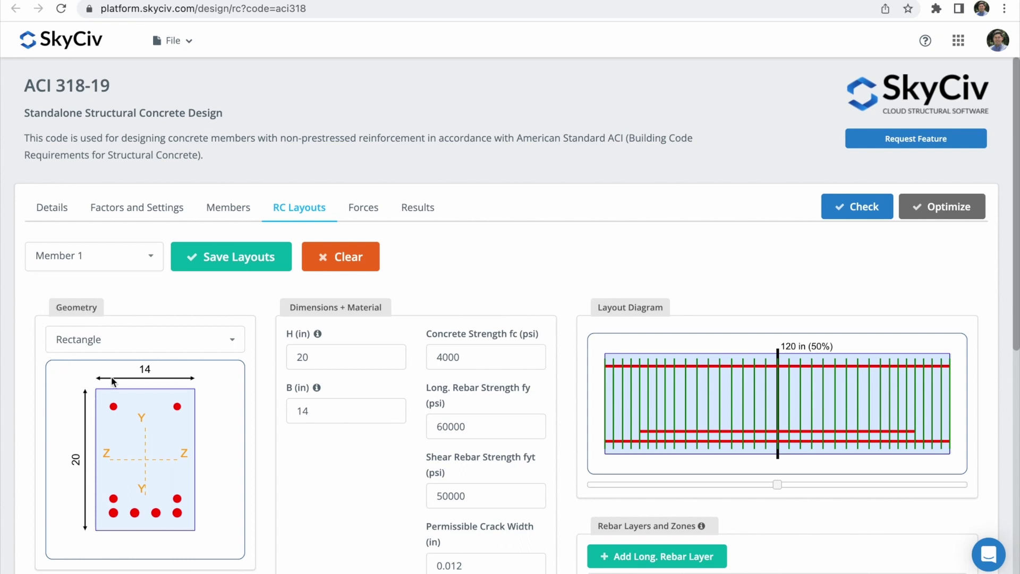
pyautogui.click(224, 353)
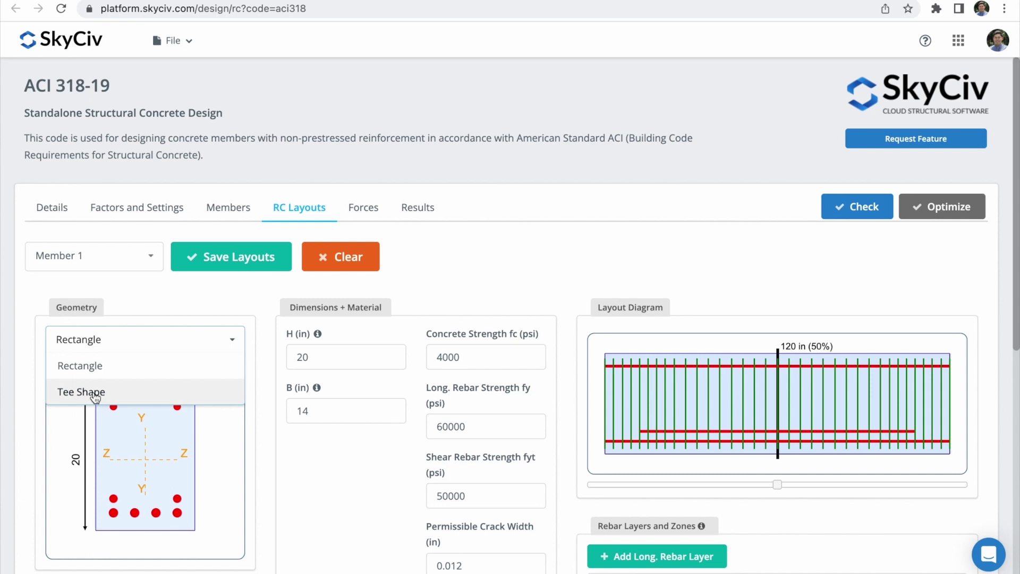
pyautogui.click(19, 386)
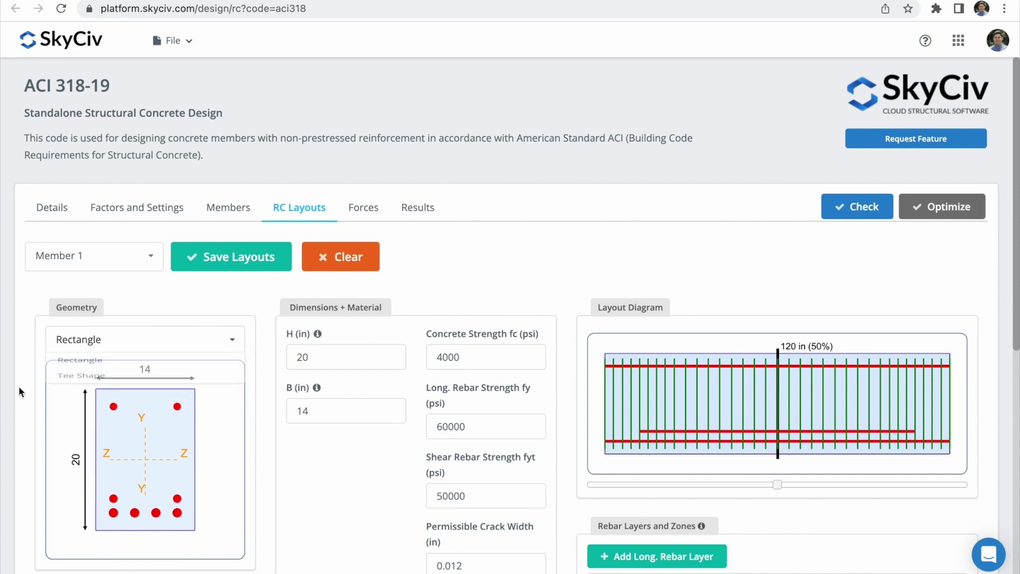
pyautogui.click(111, 266)
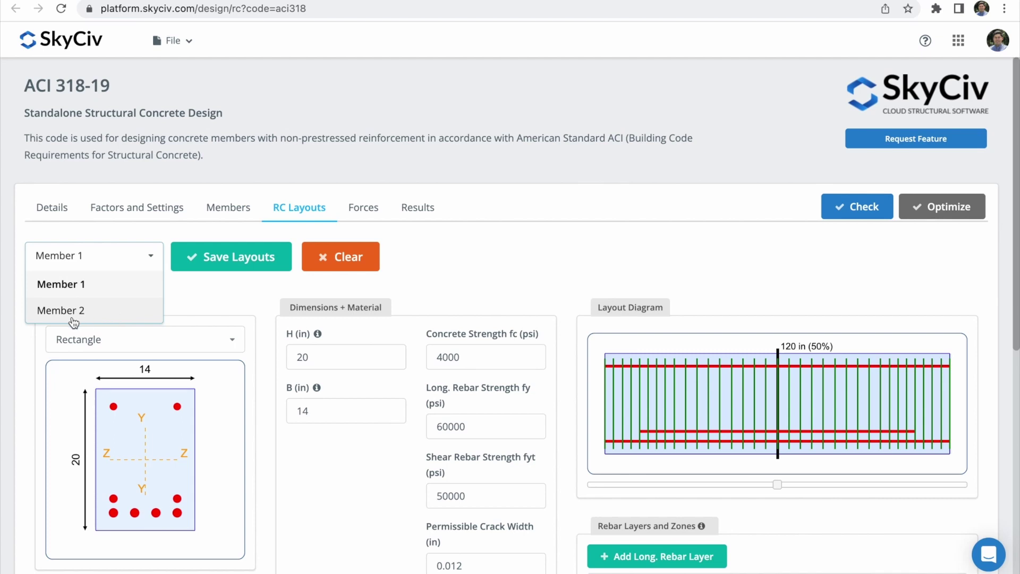
pyautogui.click(74, 316)
pyautogui.click(154, 342)
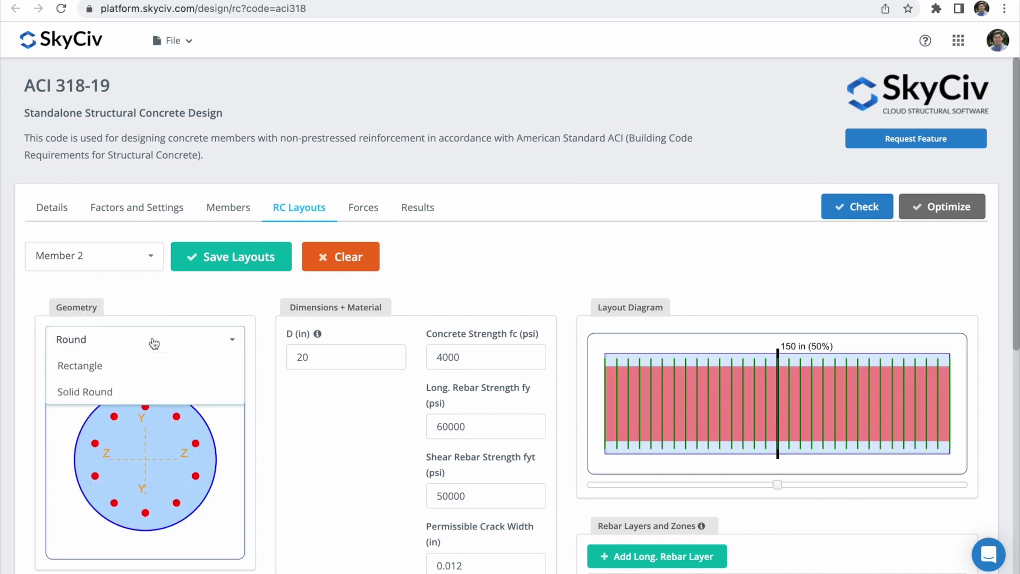
pyautogui.click(154, 342)
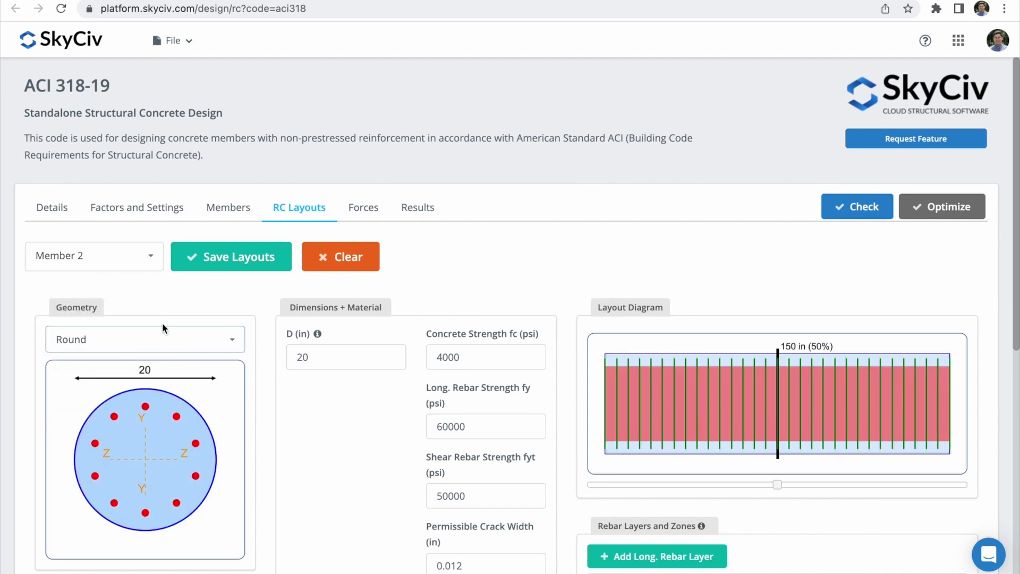
pyautogui.click(156, 340)
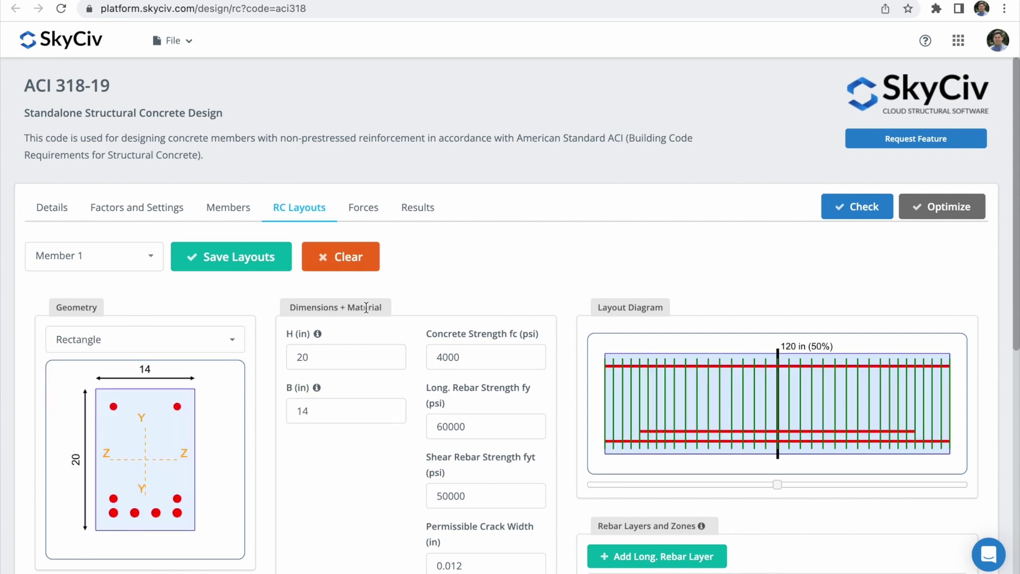
# Examine Member 1's section dimensions, material strengths, permissible crack width and deflection control settings
pyautogui.scroll(-2, 332, 327)
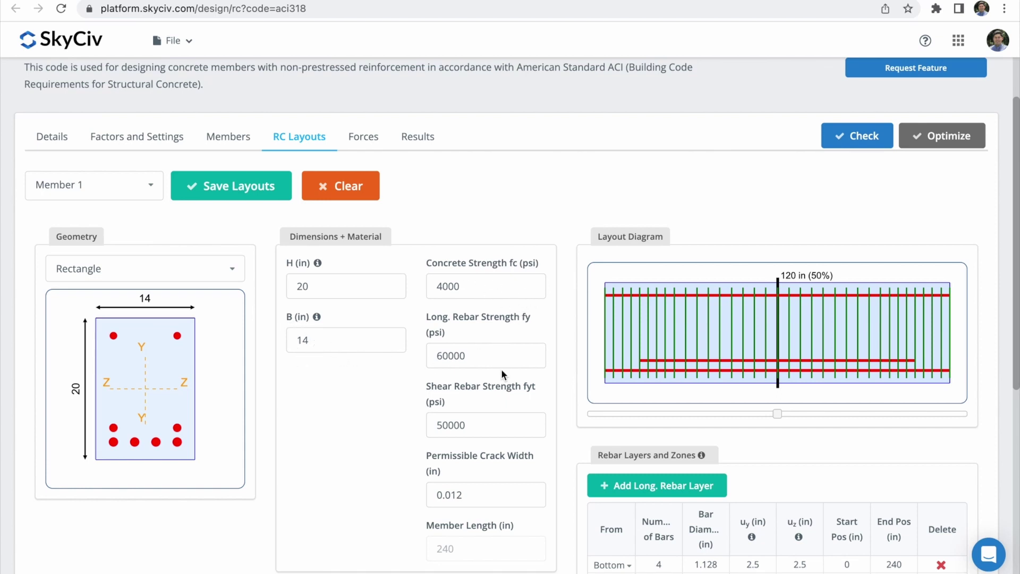
pyautogui.scroll(-1, 501, 372)
pyautogui.scroll(1, 501, 372)
pyautogui.scroll(2, 501, 368)
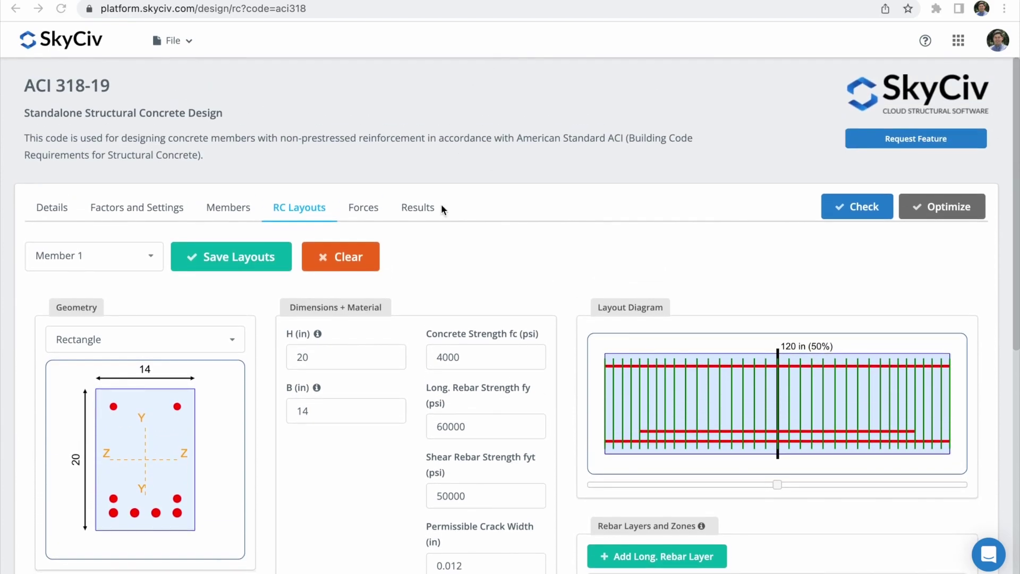
pyautogui.scroll(-10, 415, 301)
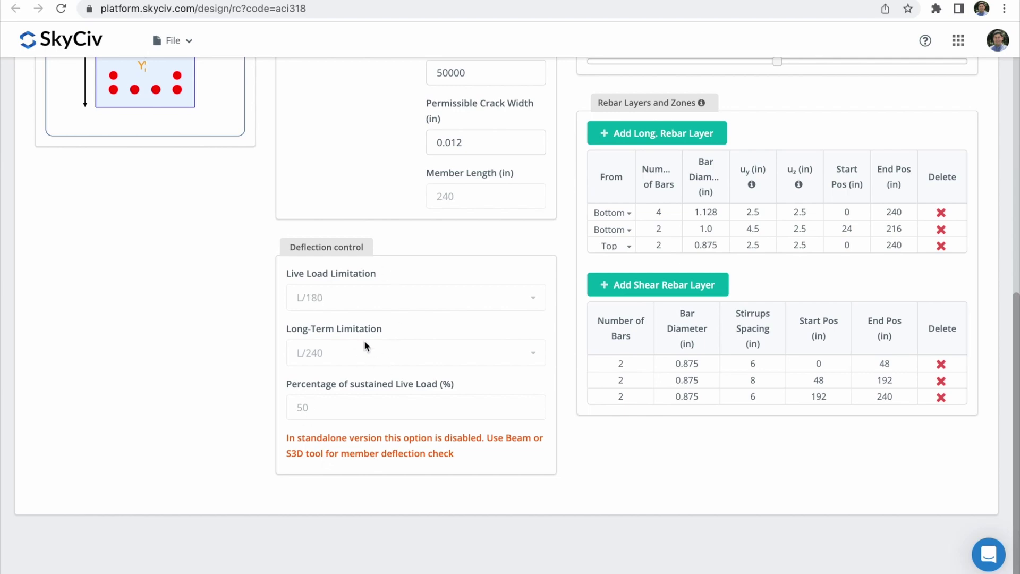
pyautogui.scroll(8, 440, 302)
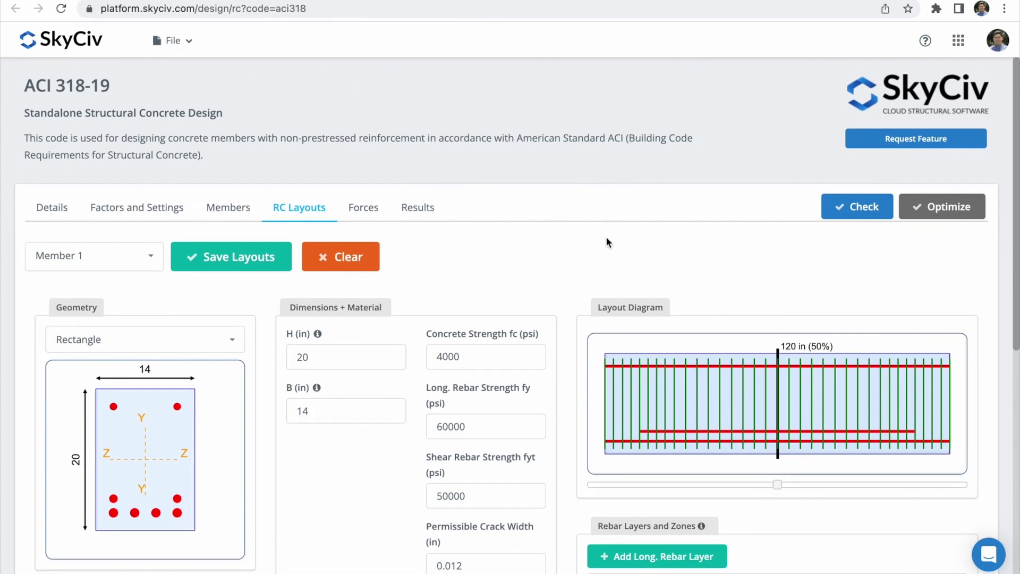
# Inspect Member 1's cross-section along the layout diagram at 14 in and 76 in, and return the cut to 120 in
pyautogui.scroll(-3, 566, 359)
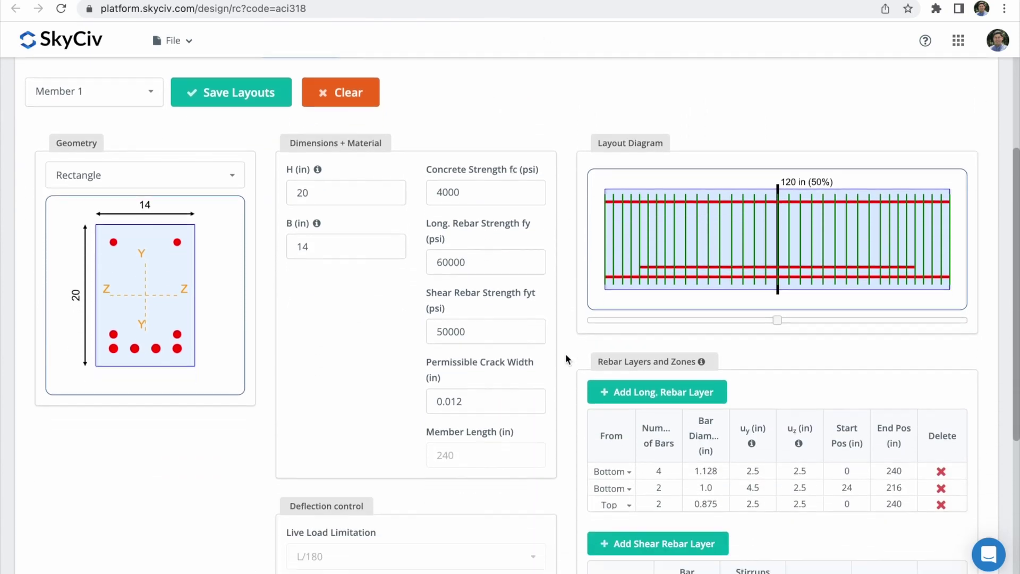
pyautogui.scroll(1, 566, 359)
pyautogui.moveTo(778, 349); pyautogui.dragTo(616, 350)
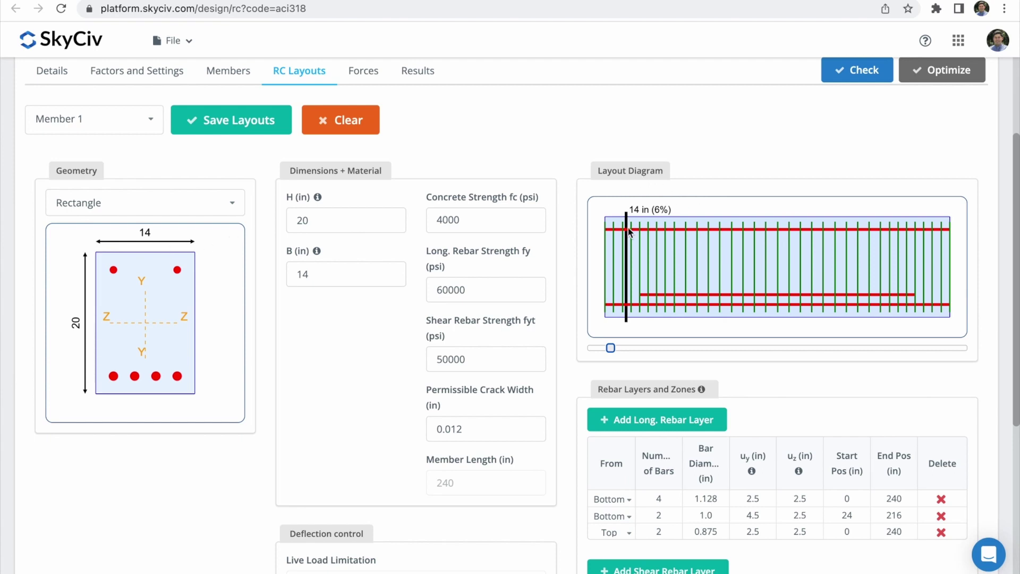
pyautogui.moveTo(611, 349); pyautogui.dragTo(709, 349)
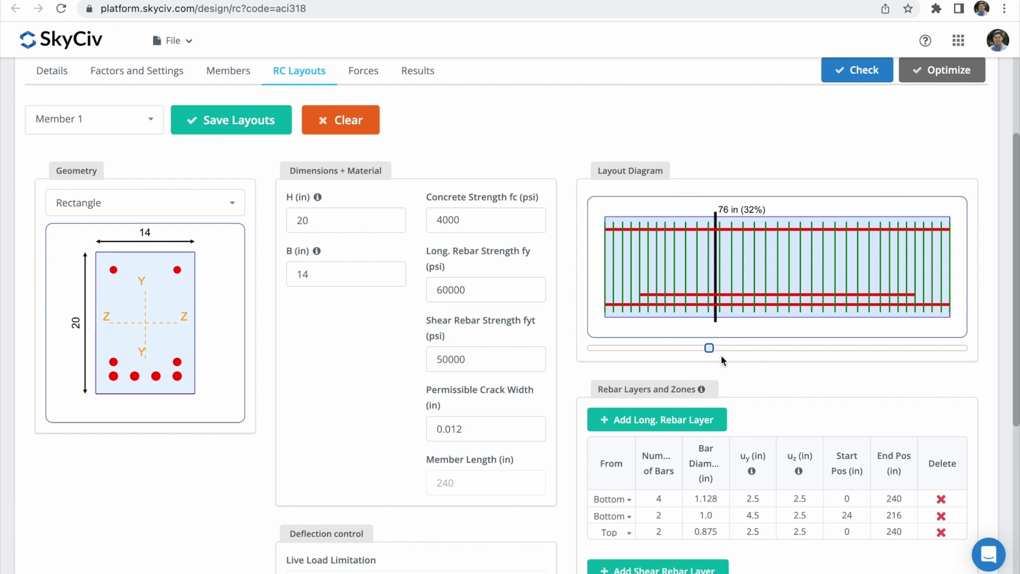
pyautogui.moveTo(710, 349)
pyautogui.mouseDown()
pyautogui.moveTo(801, 348)
pyautogui.moveTo(781, 355)
pyautogui.mouseUp()
# Examine Member 1's longitudinal and shear rebar layers against its layout diagram
pyautogui.scroll(-4, 760, 377)
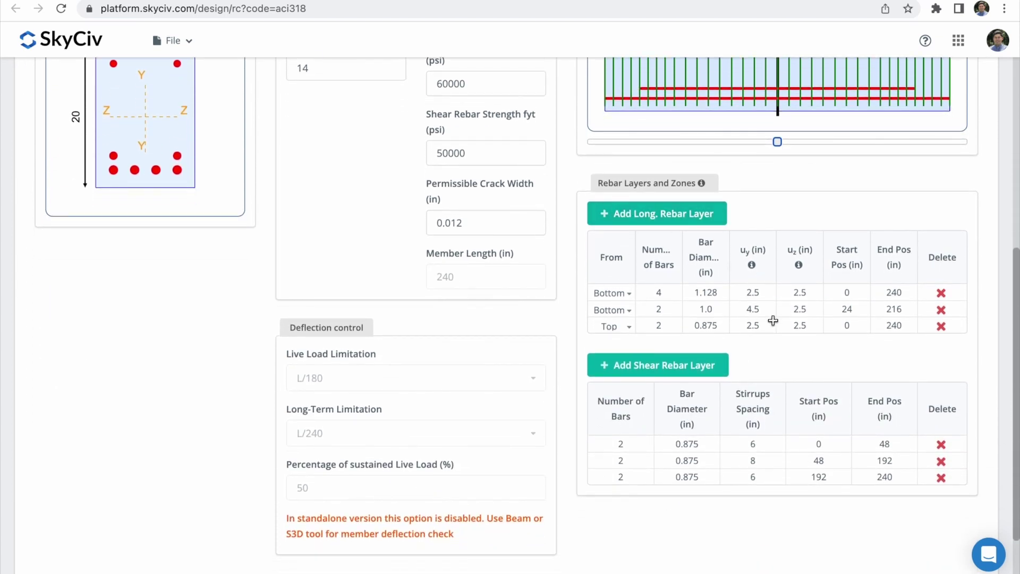
pyautogui.scroll(4, 773, 323)
pyautogui.scroll(-3, 774, 323)
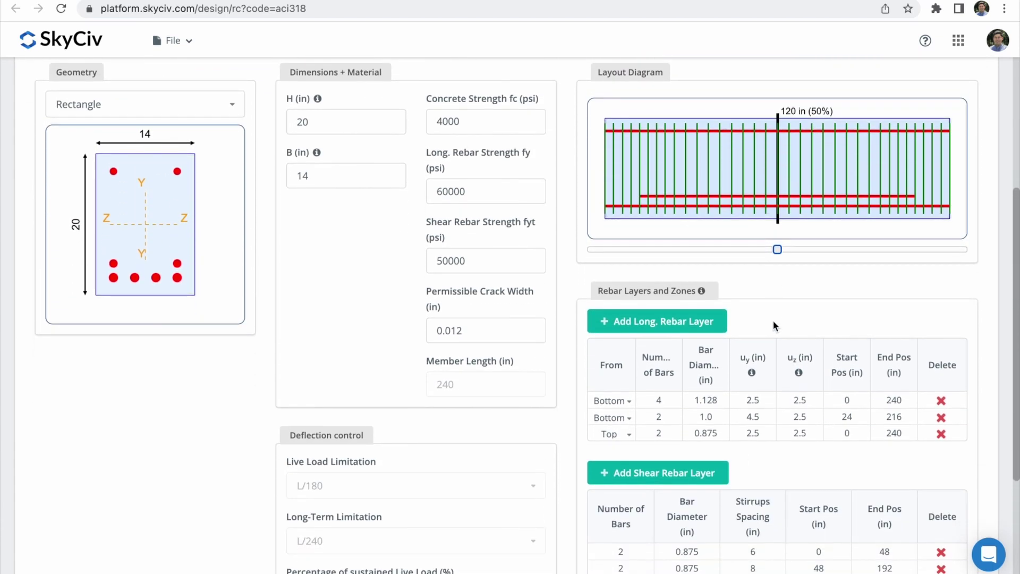
pyautogui.scroll(1, 773, 319)
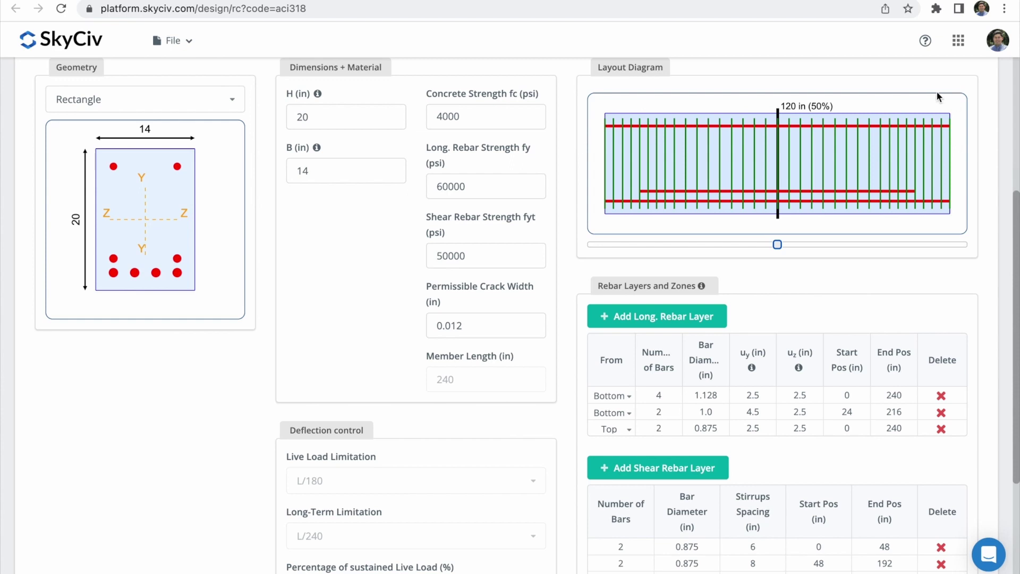
pyautogui.scroll(-1, 859, 317)
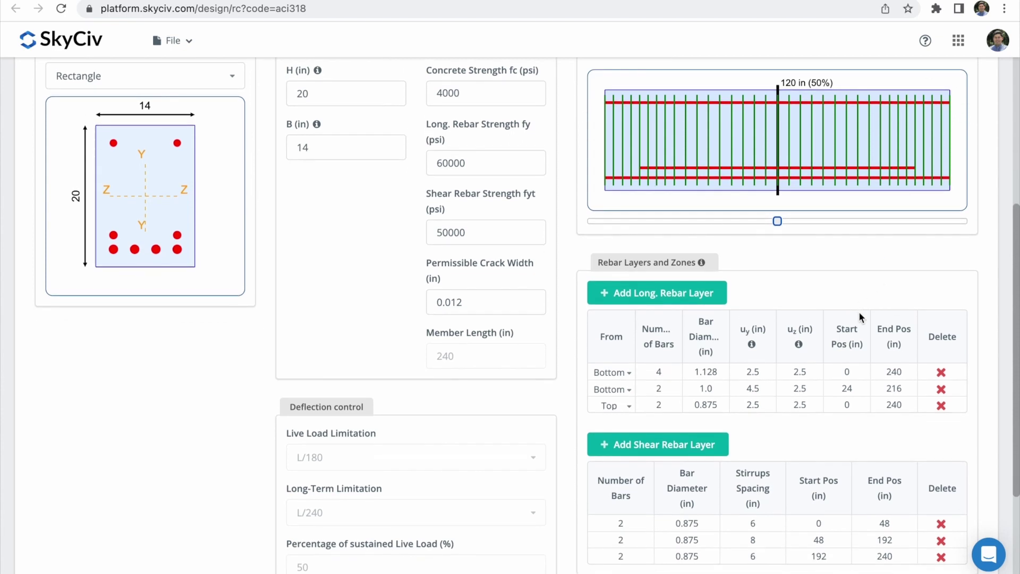
# Add a second top longitudinal rebar layer to Member 1 with a uy distance of 4.5 in
pyautogui.click(687, 300)
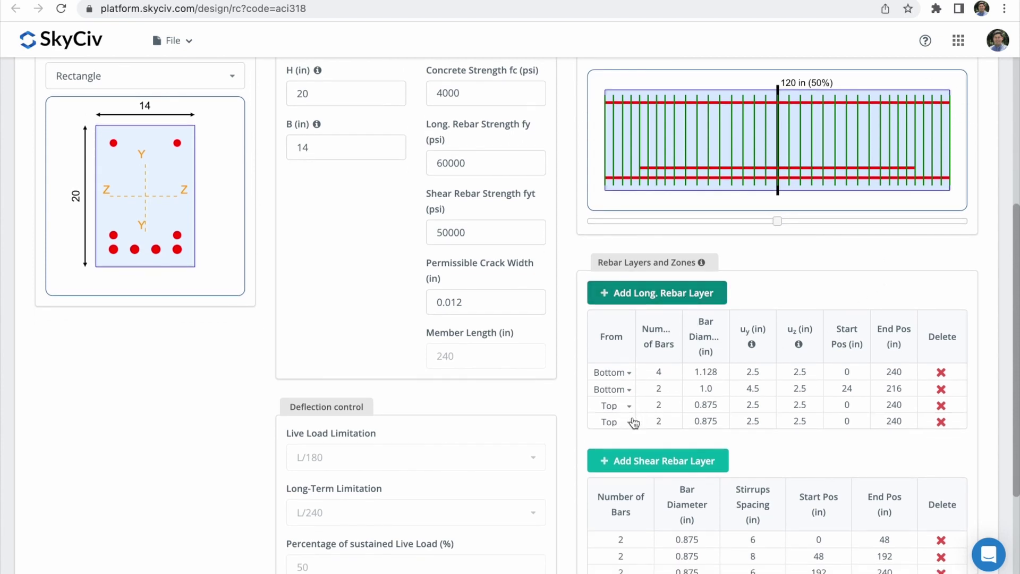
pyautogui.scroll(1, 660, 402)
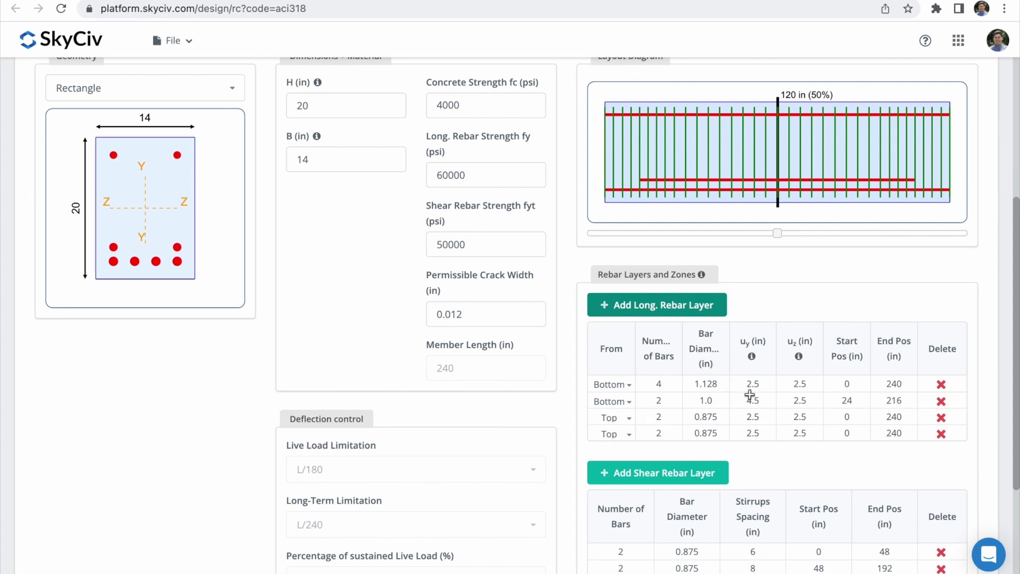
pyautogui.click(759, 432)
pyautogui.write('4.5')
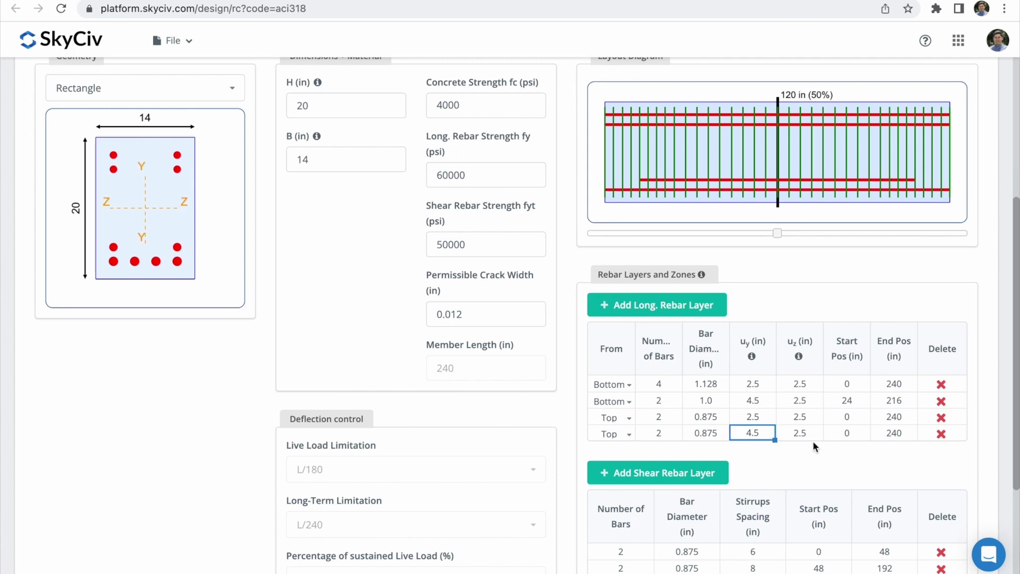
# End the new top rebar layer at 60 in, and inspect the cross-section at 14 in before returning the cut to 120 in
pyautogui.click(857, 435)
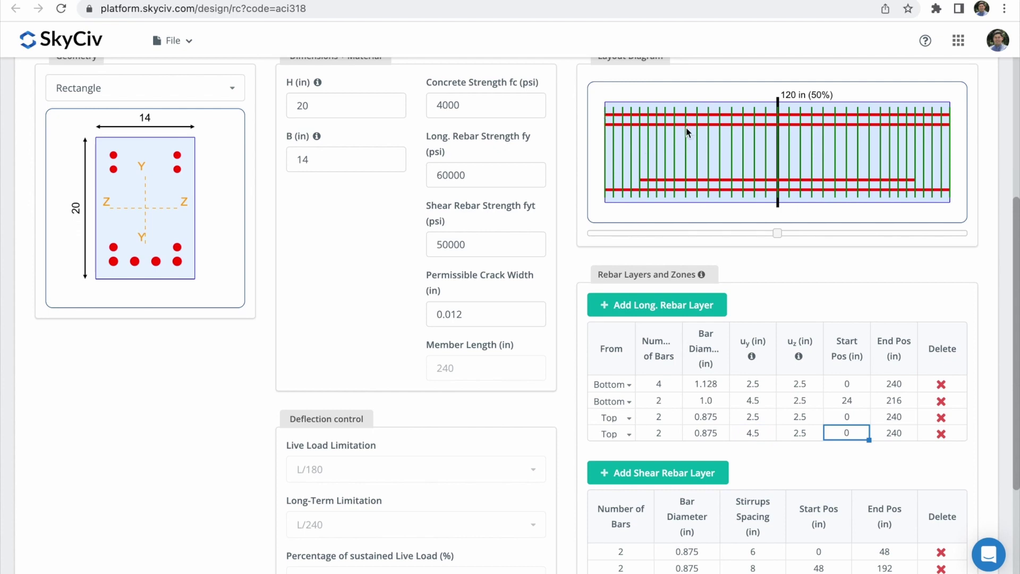
pyautogui.click(879, 433)
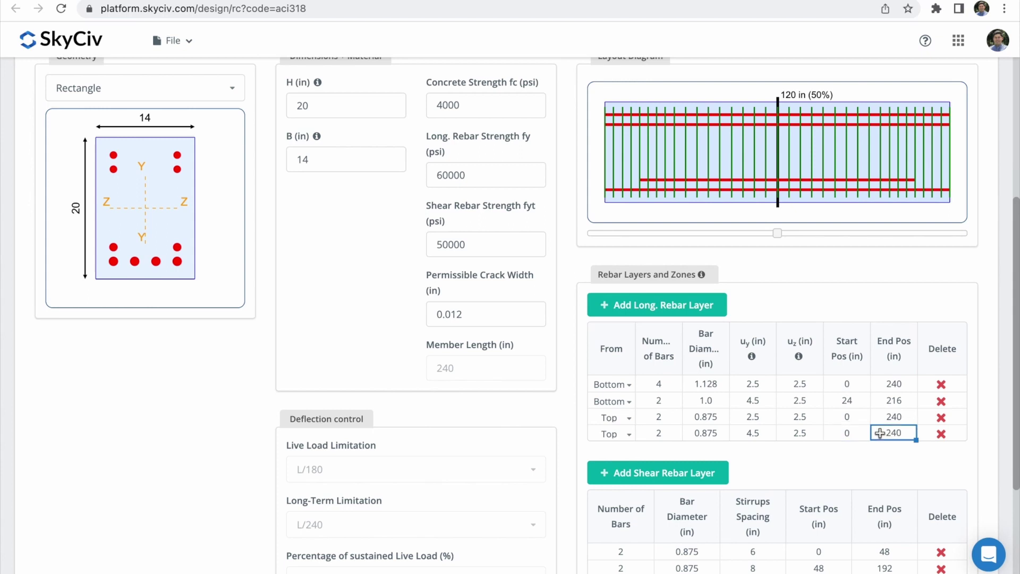
pyautogui.write('60')
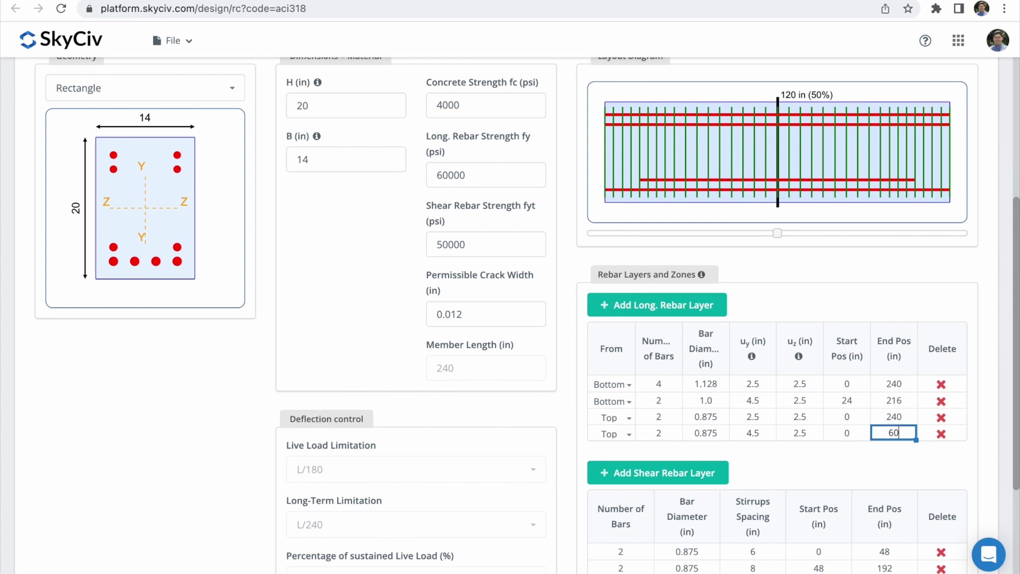
pyautogui.click(836, 419)
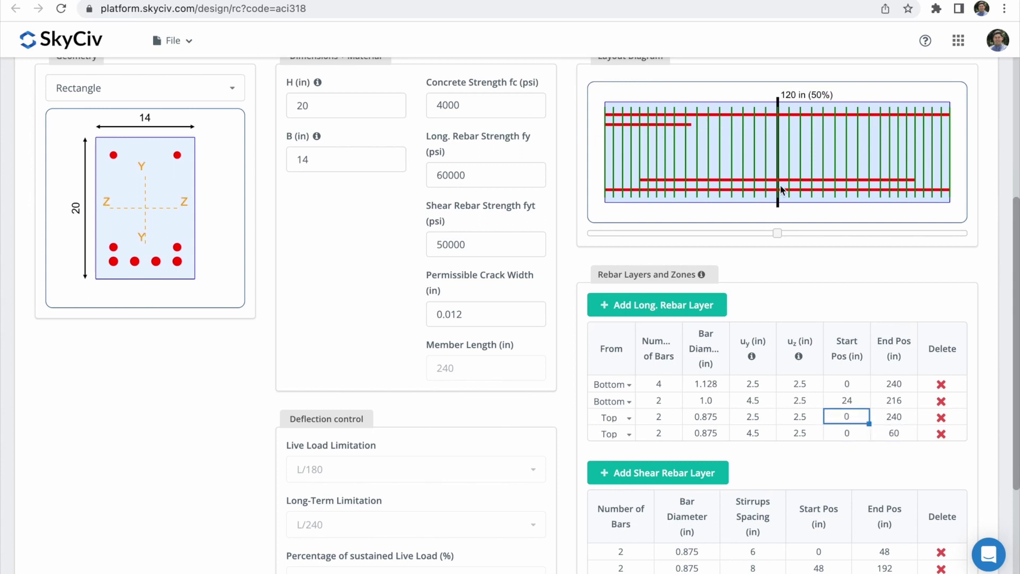
pyautogui.moveTo(780, 233); pyautogui.dragTo(611, 234)
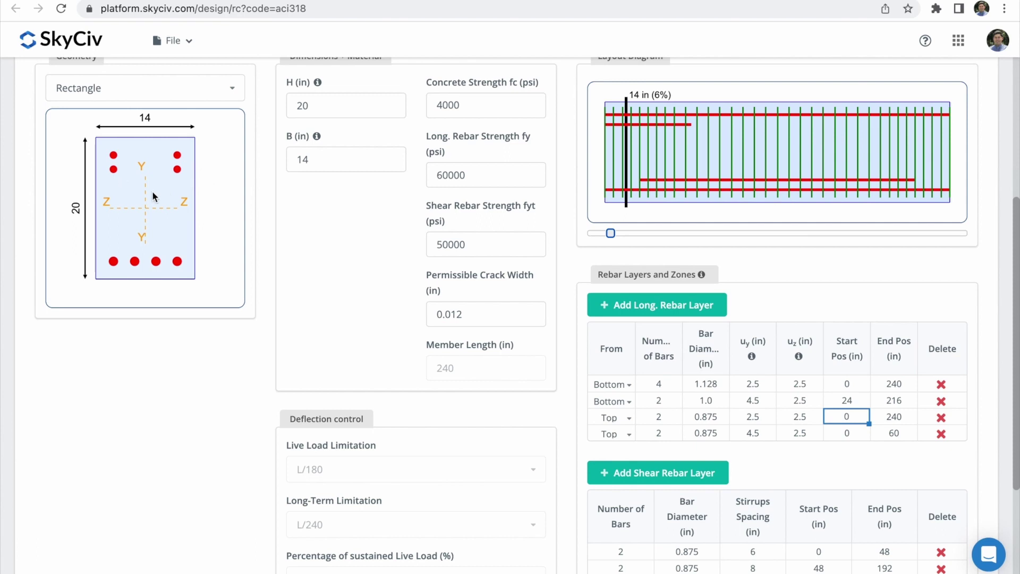
pyautogui.moveTo(611, 234); pyautogui.dragTo(777, 237)
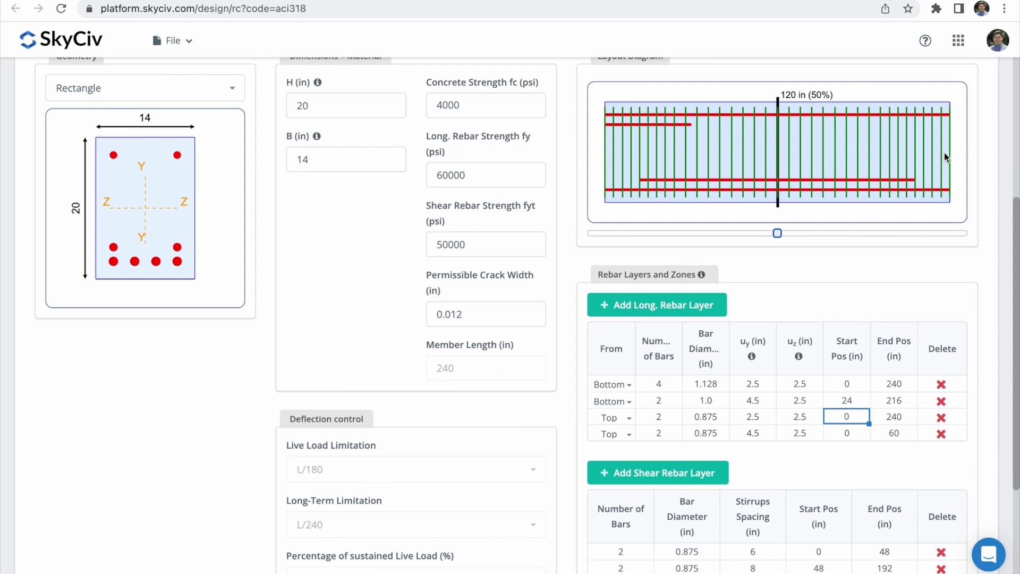
# Add another top longitudinal rebar layer from 180 in to 240 in, and inspect its cross-section at 211 in before returning the cut to 120 in
pyautogui.click(684, 306)
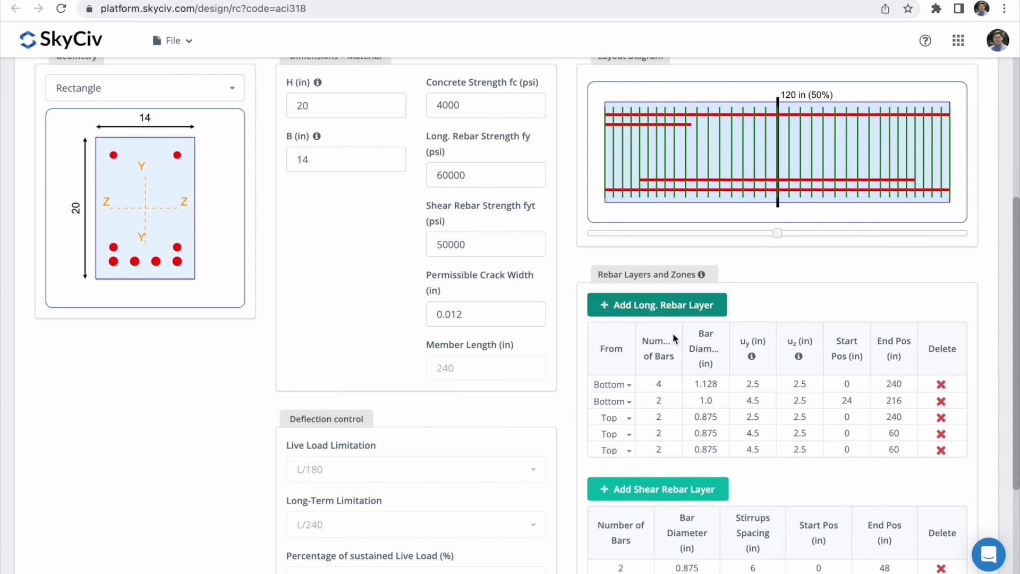
pyautogui.click(850, 449)
pyautogui.write('180')
pyautogui.click(895, 449)
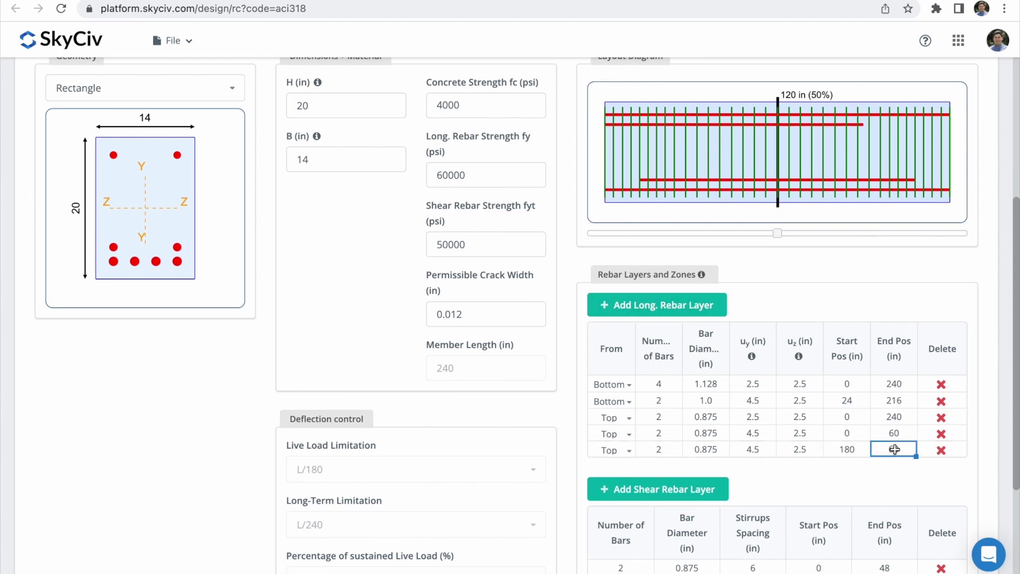
pyautogui.write('240')
pyautogui.scroll(1, 838, 295)
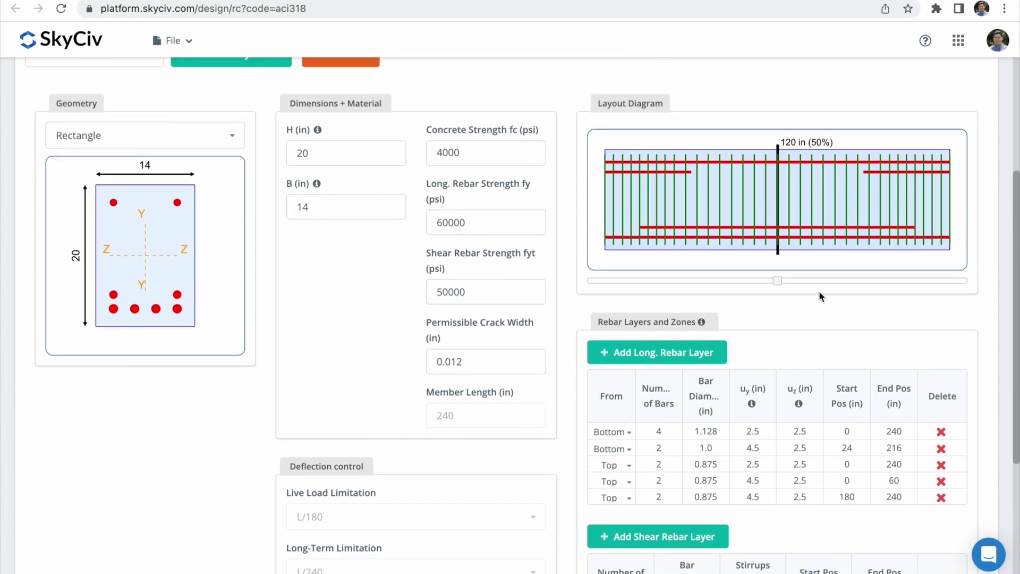
pyautogui.moveTo(775, 281); pyautogui.dragTo(922, 280)
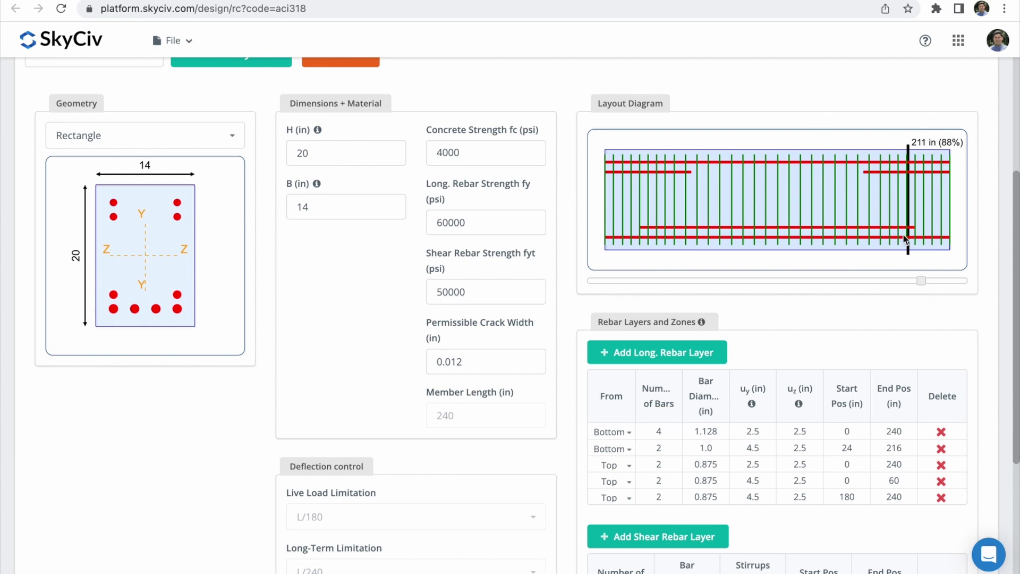
pyautogui.moveTo(919, 278); pyautogui.dragTo(775, 272)
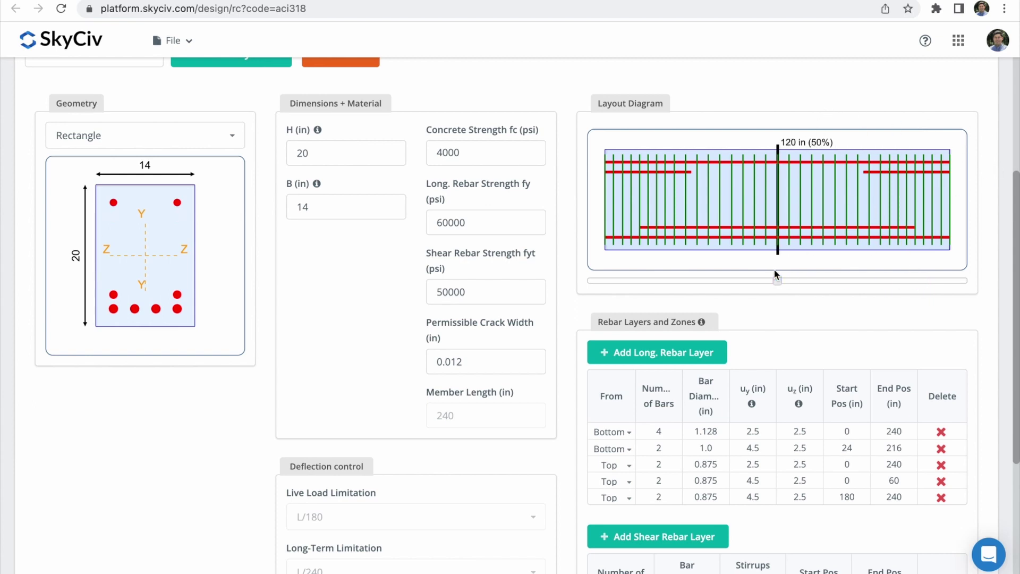
# Review the shear rebar layers of Member 1 with their stirrup spacings and positions
pyautogui.scroll(-3, 821, 330)
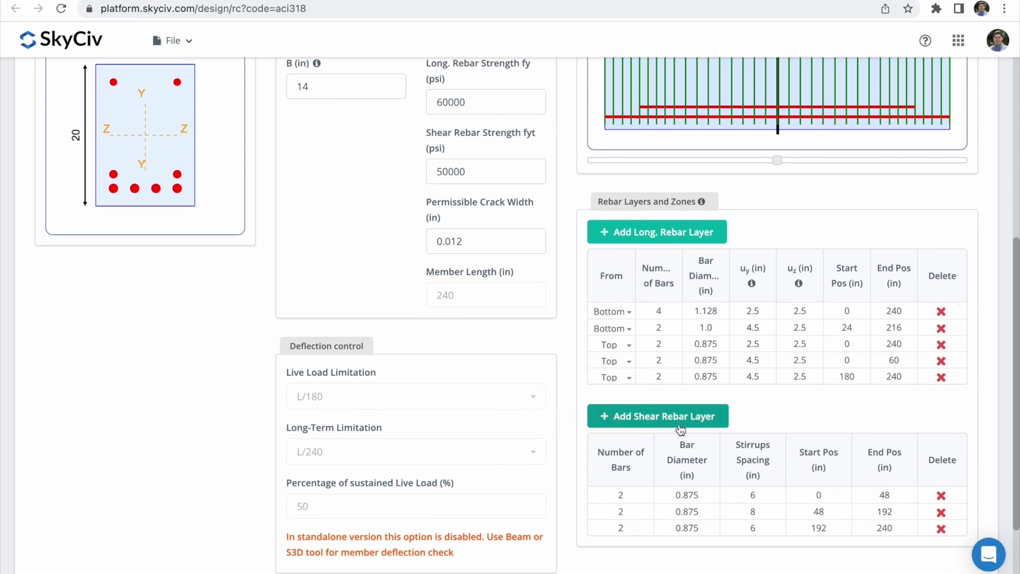
pyautogui.scroll(-2, 801, 417)
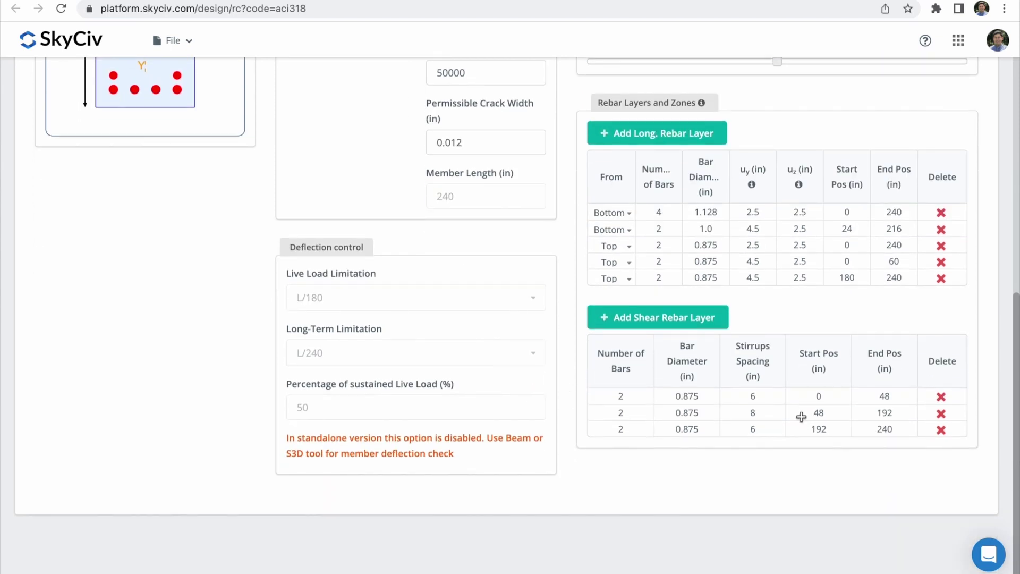
pyautogui.scroll(10, 872, 421)
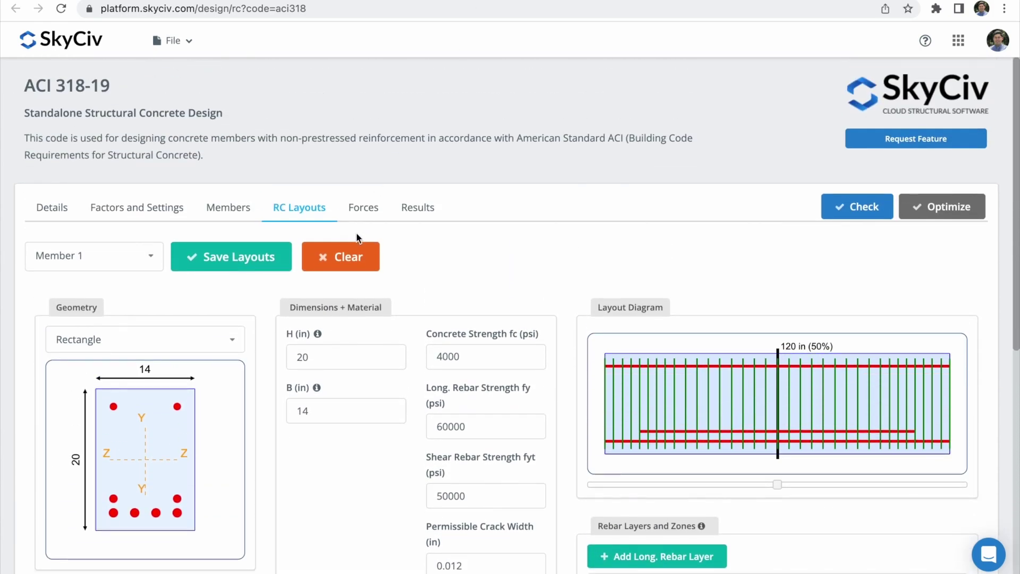
# Examine Member 1's ultimate and serviceability limit state force tables and their sign conventions
pyautogui.click(374, 222)
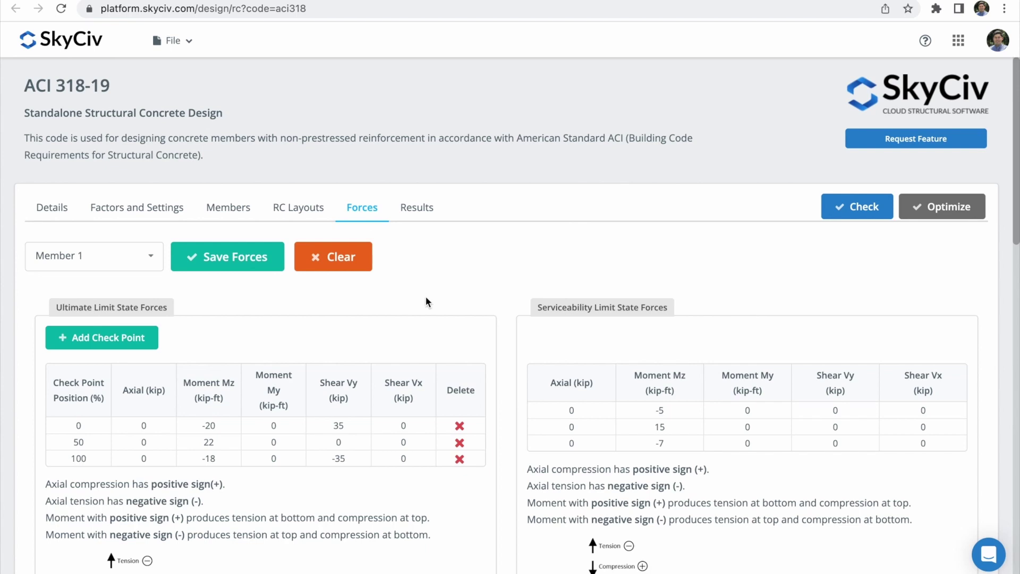
pyautogui.scroll(-1, 425, 297)
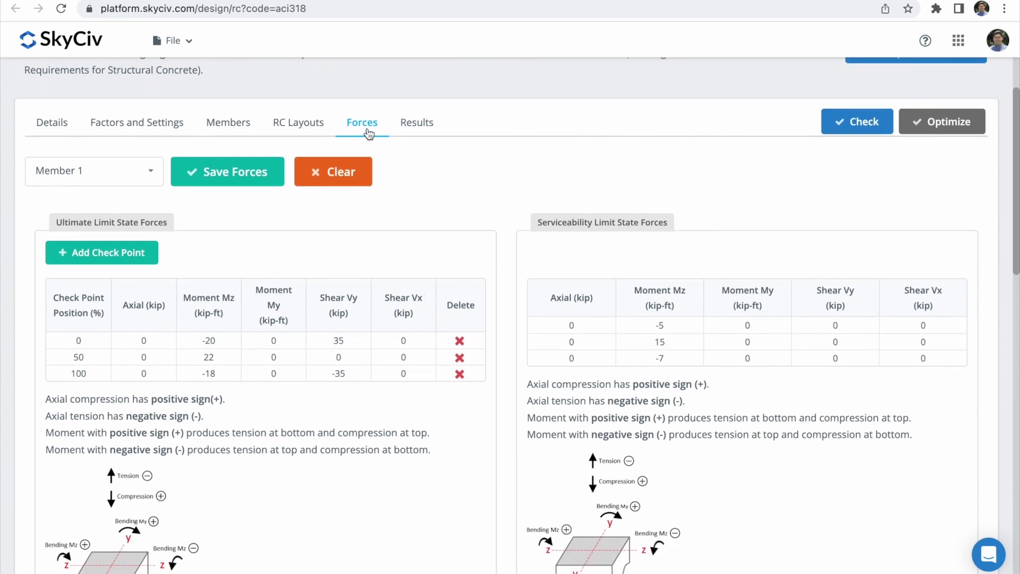
pyautogui.scroll(-1, 432, 237)
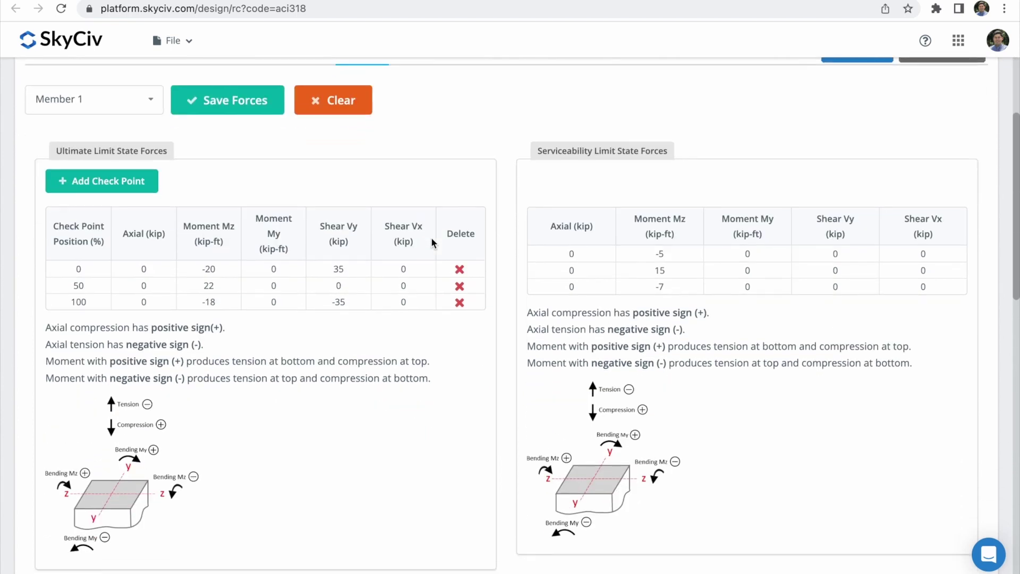
pyautogui.moveTo(57, 152); pyautogui.dragTo(157, 153)
pyautogui.moveTo(539, 148); pyautogui.dragTo(663, 157)
pyautogui.click(382, 174)
# Add an ultimate limit state check point at 75% of Member 1 with a moment Mz of -17 kip-ft
pyautogui.click(113, 183)
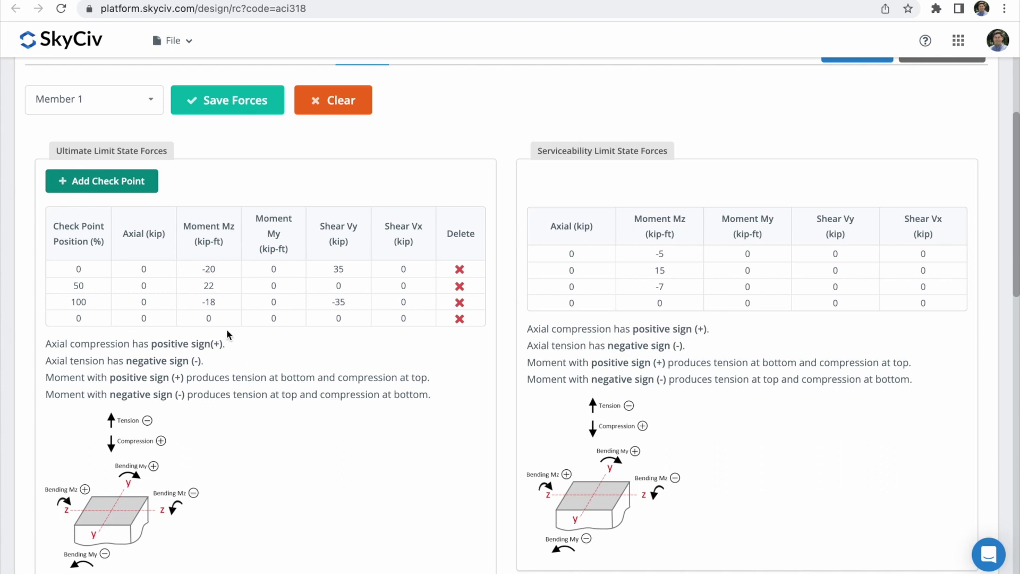
pyautogui.click(69, 318)
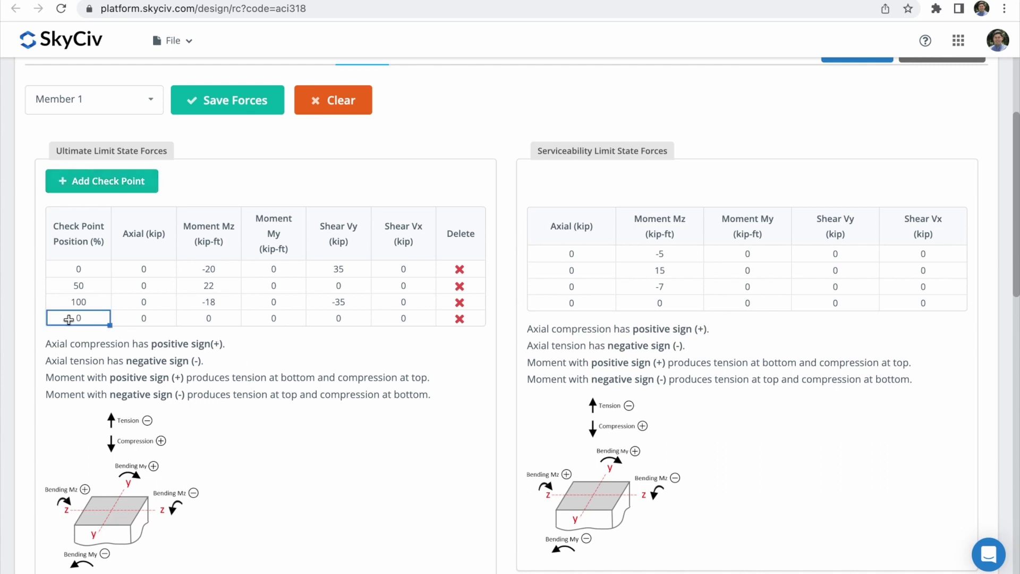
pyautogui.write('75')
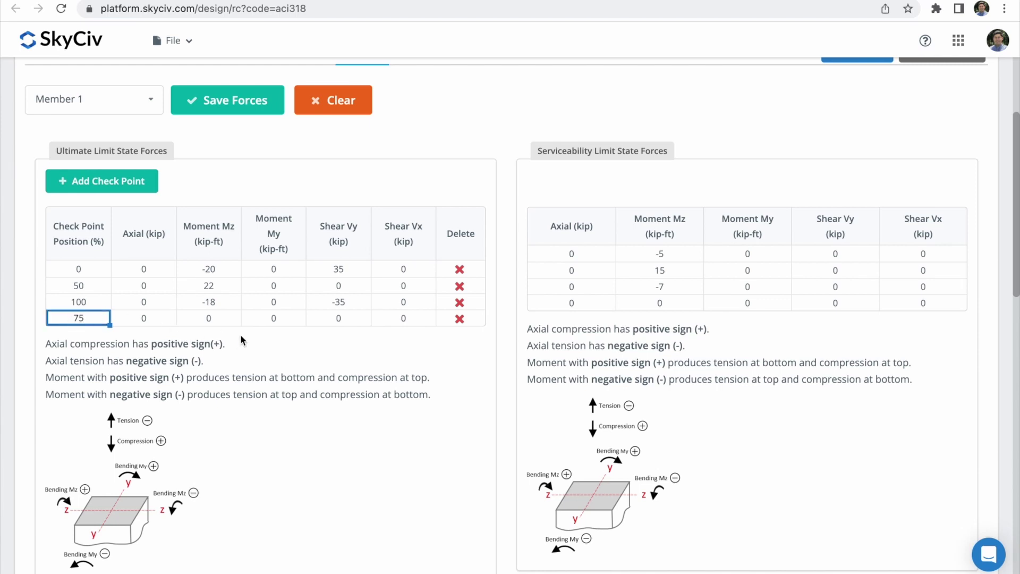
pyautogui.click(210, 319)
pyautogui.write('-17')
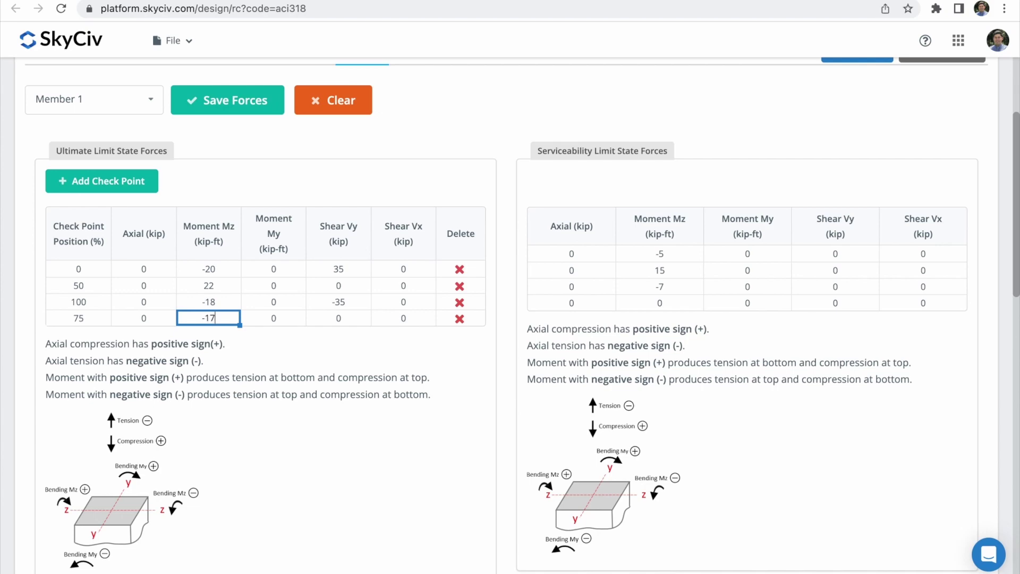
pyautogui.click(350, 352)
# Examine the axial, bending moment and shear graphs for both limit states against Member 1's force tables
pyautogui.scroll(-10, 364, 393)
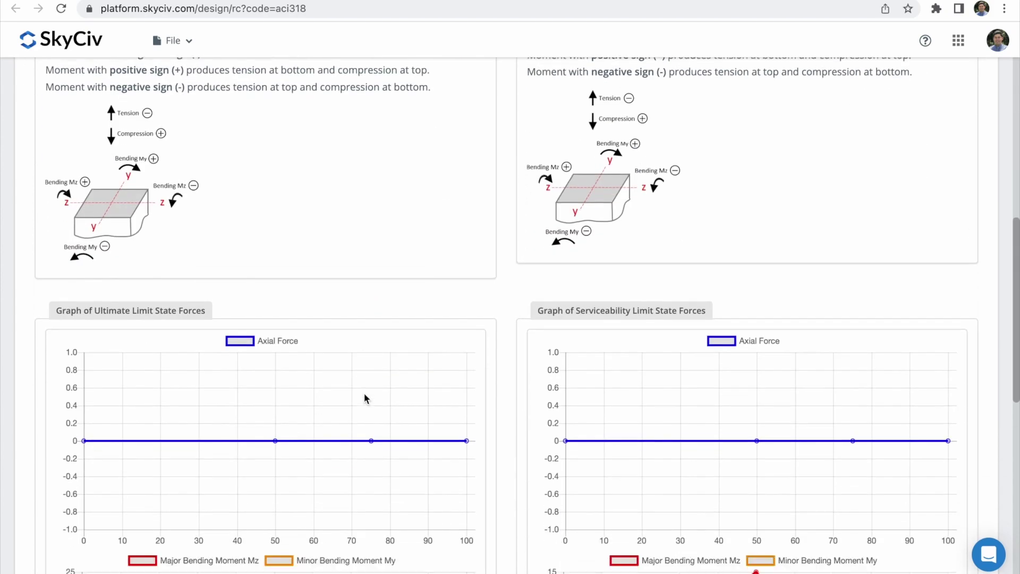
pyautogui.scroll(10, 364, 397)
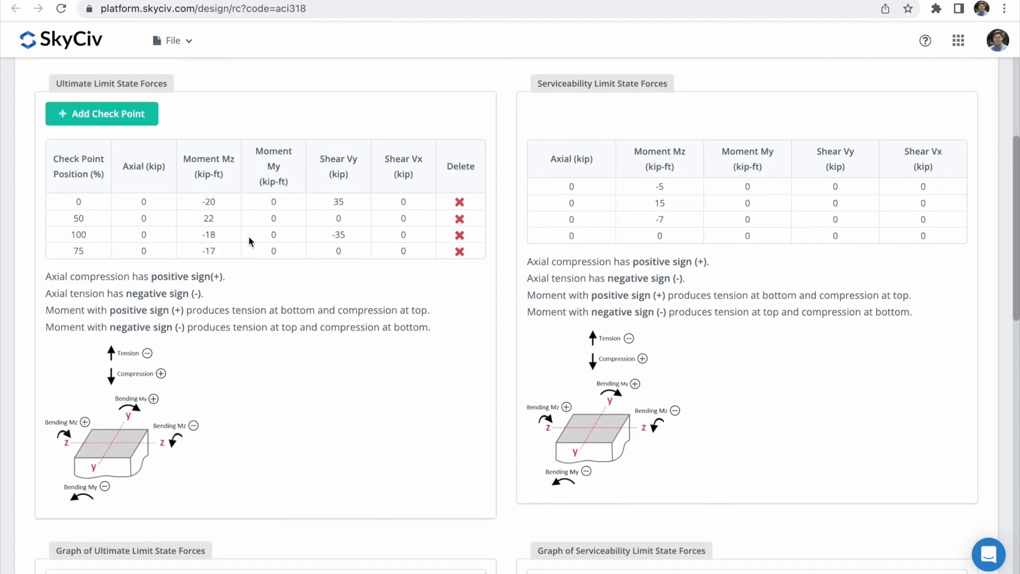
pyautogui.scroll(-10, 289, 437)
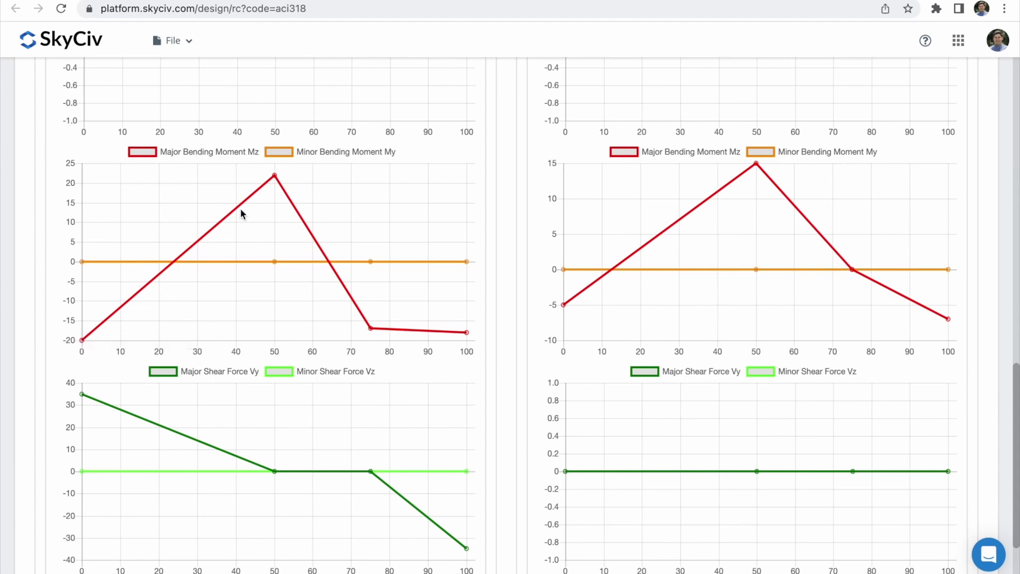
pyautogui.moveTo(371, 329)
pyautogui.scroll(-1, 371, 359)
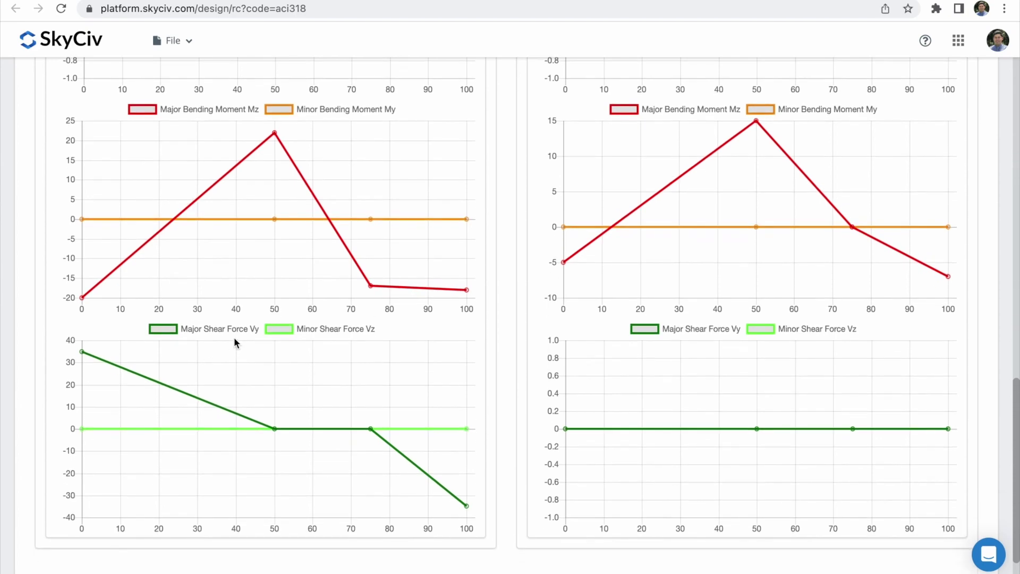
pyautogui.scroll(9, 507, 350)
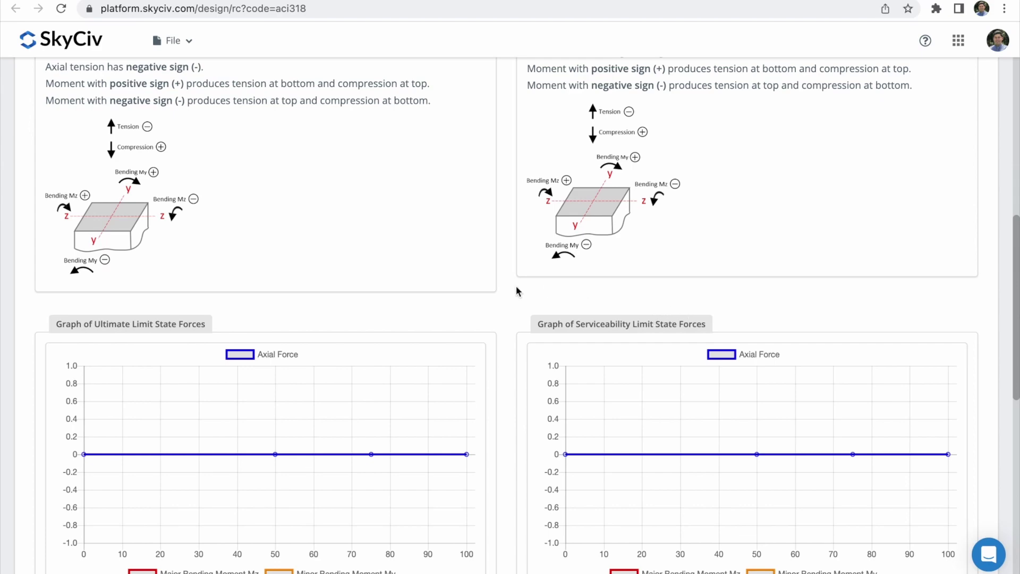
pyautogui.scroll(7, 516, 289)
pyautogui.scroll(2, 516, 289)
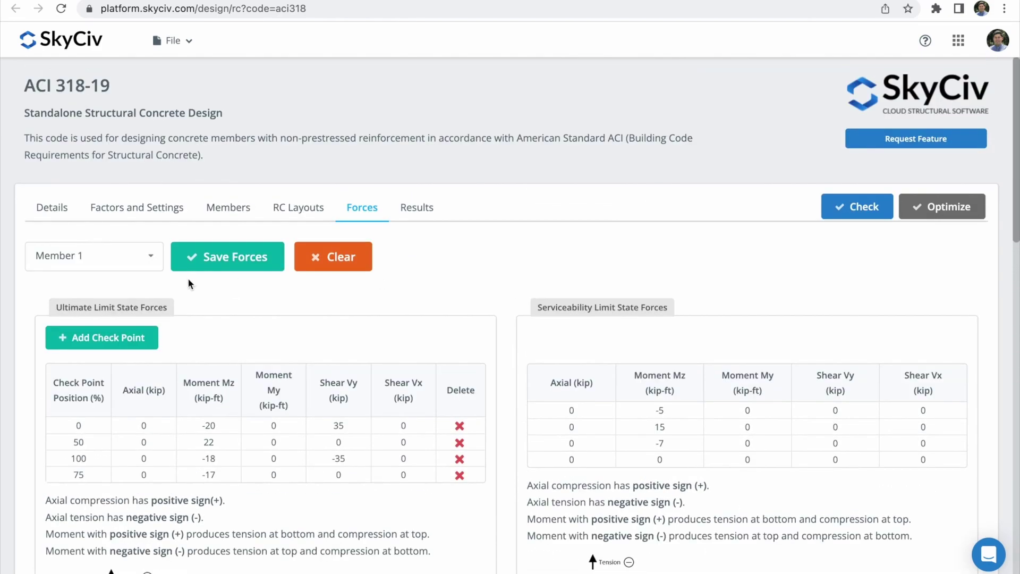
# Save Member 1's forces and run the design check
pyautogui.click(223, 264)
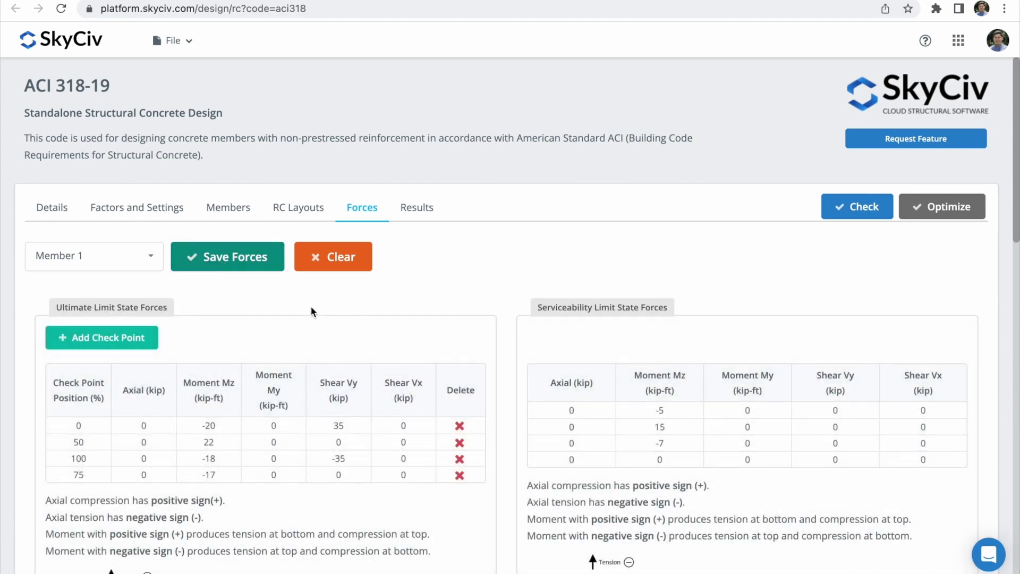
pyautogui.click(149, 262)
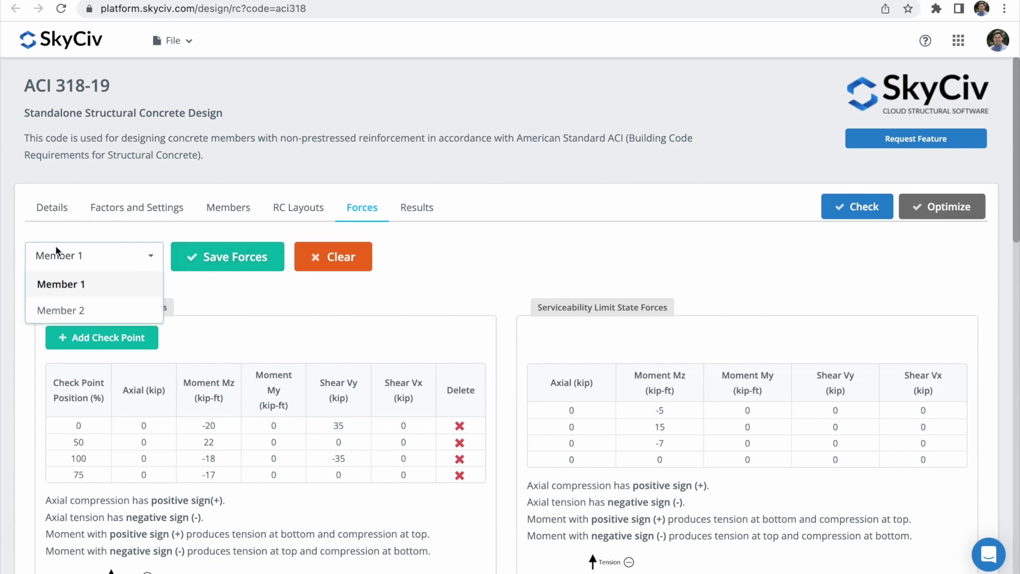
pyautogui.click(237, 281)
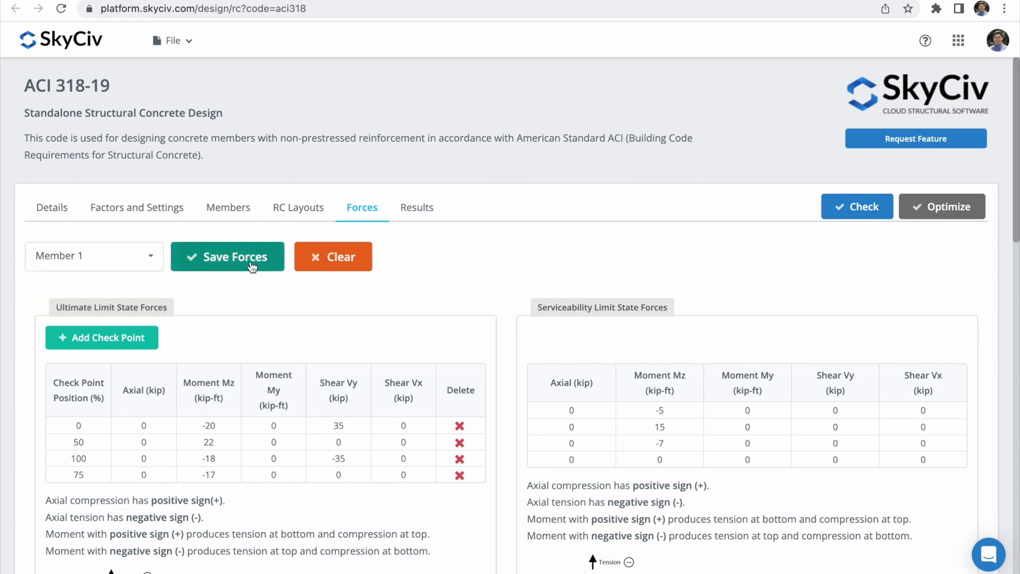
pyautogui.click(250, 264)
pyautogui.click(425, 212)
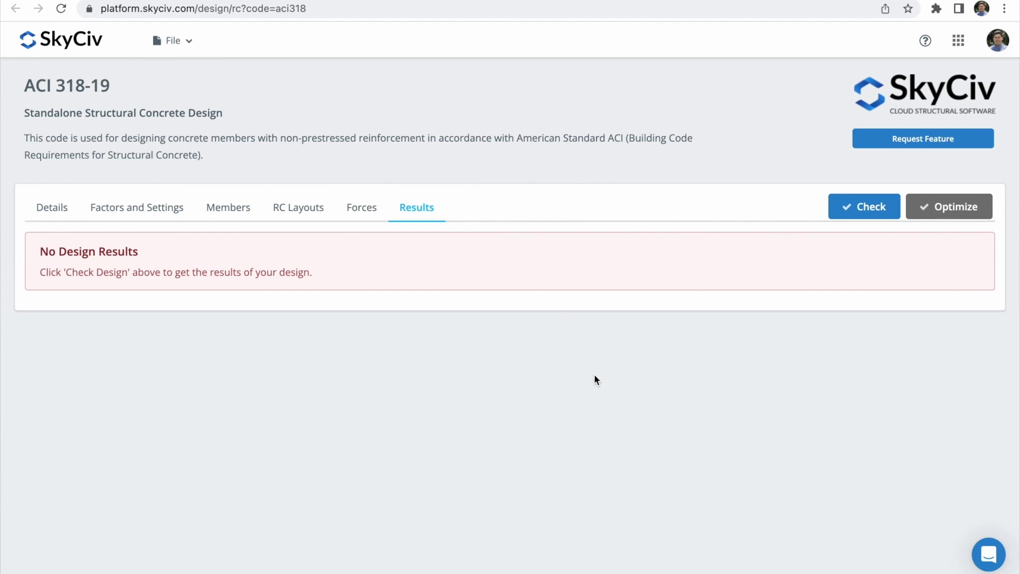
pyautogui.click(861, 212)
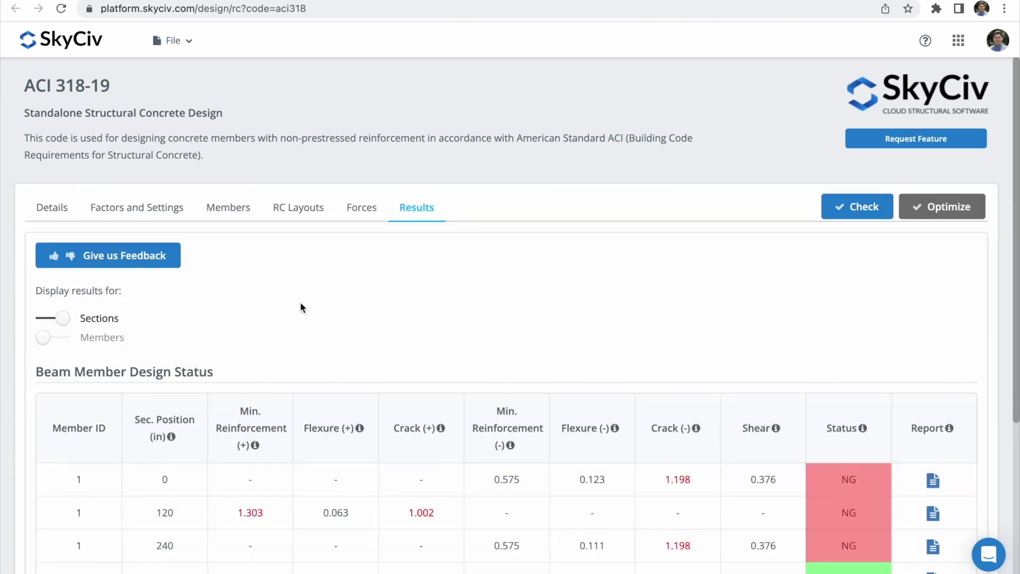
# Compare the beam design results by section position with the check points in Member 1's forces
pyautogui.scroll(-3, 315, 295)
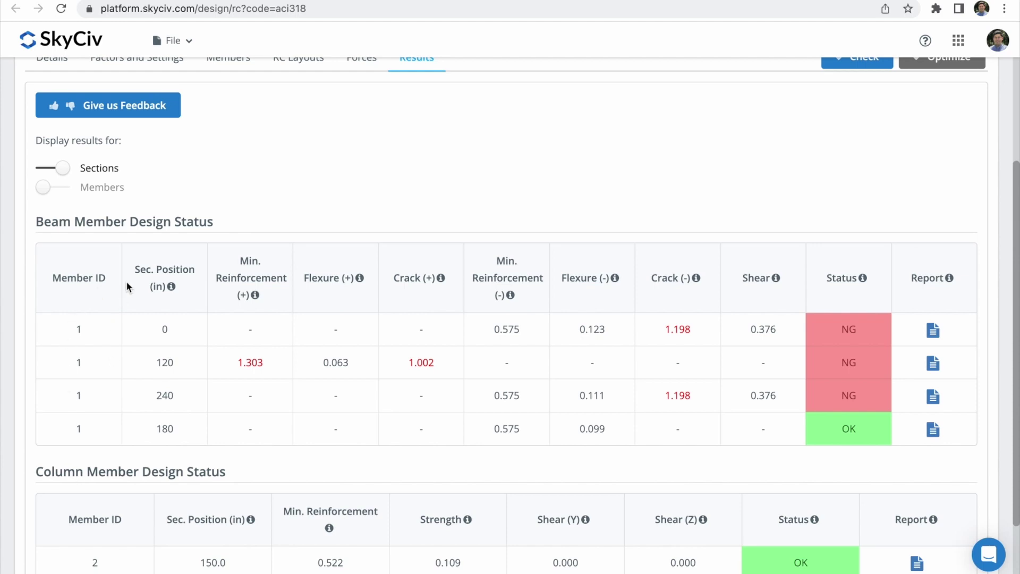
pyautogui.scroll(1, 126, 280)
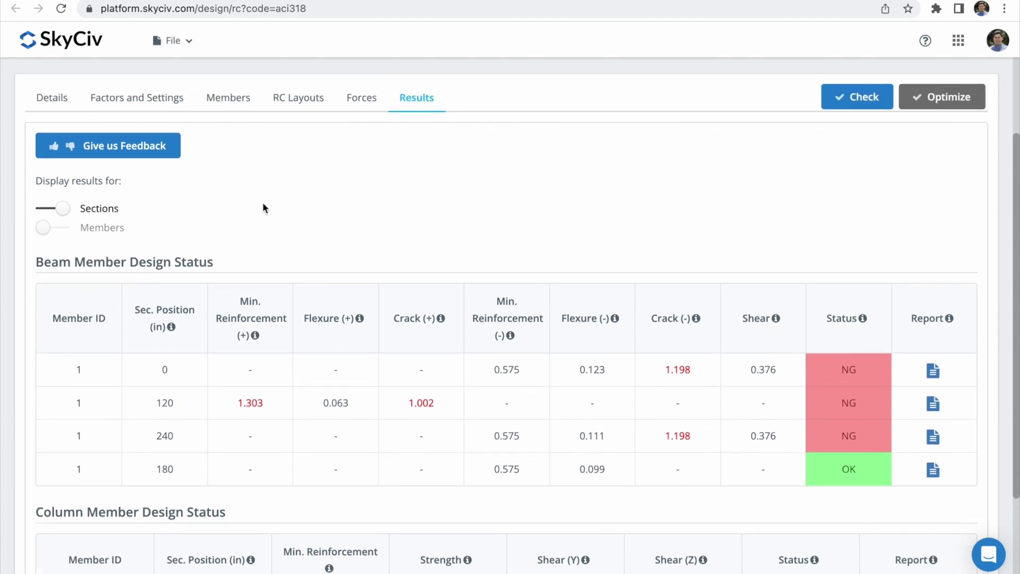
pyautogui.click(363, 99)
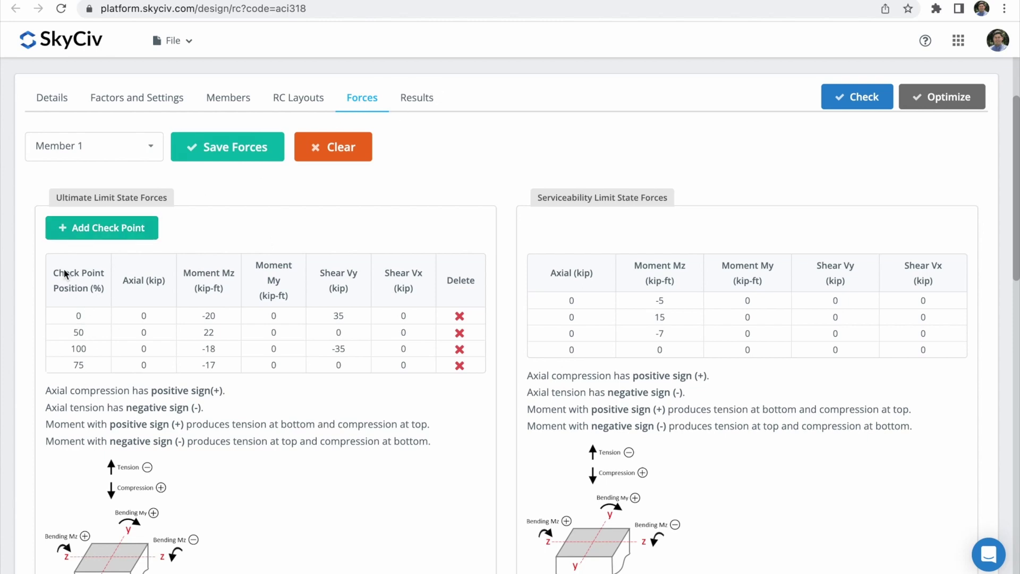
pyautogui.click(416, 99)
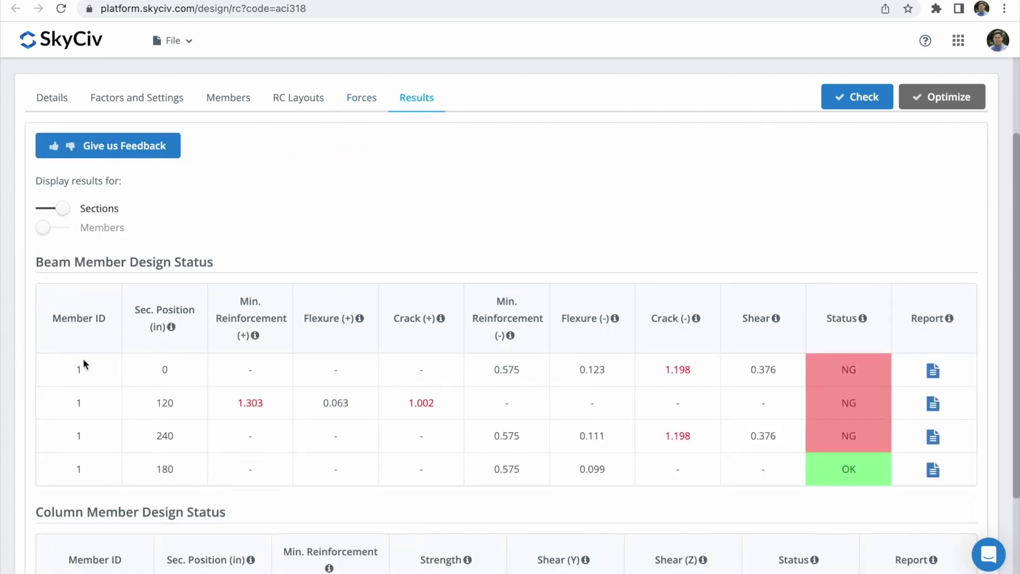